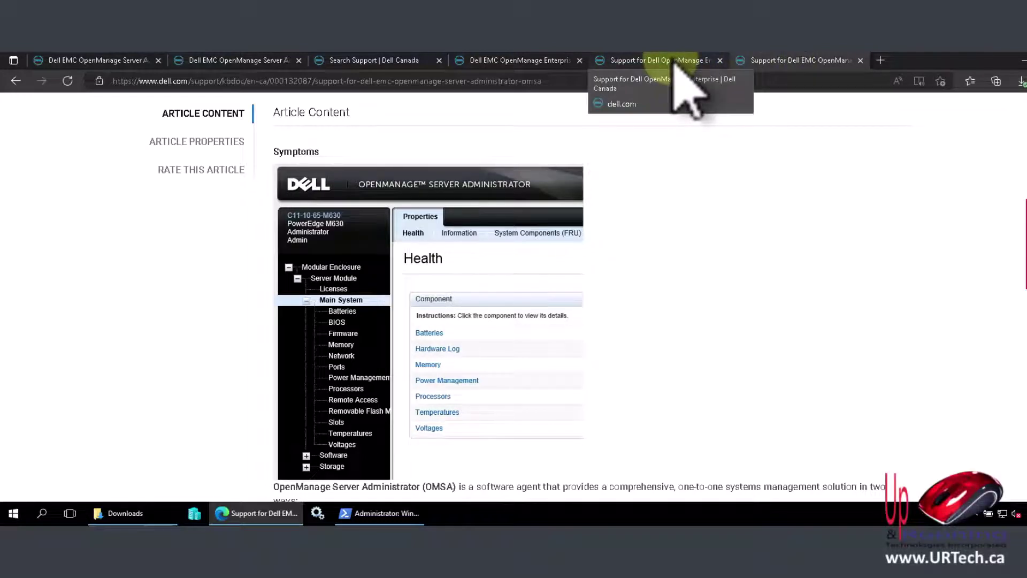
Glance at the OpenManage Enterprise support article, then go back to the OMSA support article.
{"action": "left_click", "coordinate": [672, 61]}
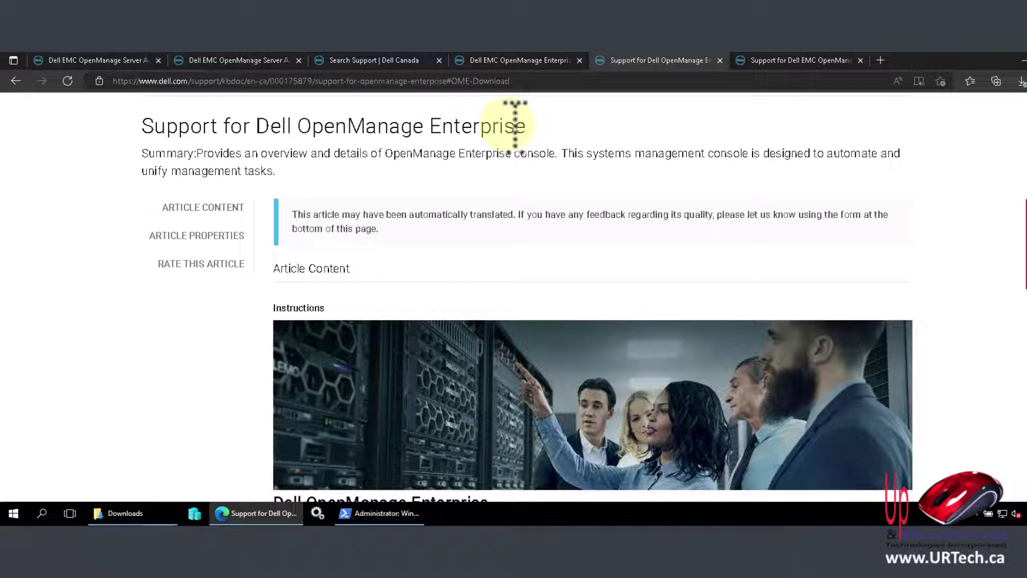
{"action": "left_click", "coordinate": [770, 60]}
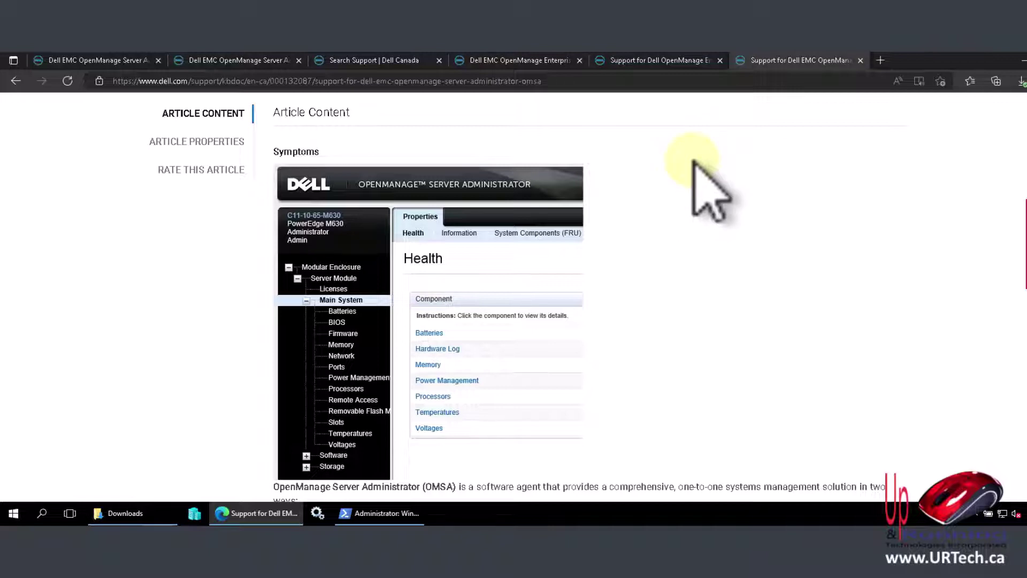
Show the OpenManage Enterprise Services page and highlight its product name and v2.0.1 version.
{"action": "left_click", "coordinate": [491, 60]}
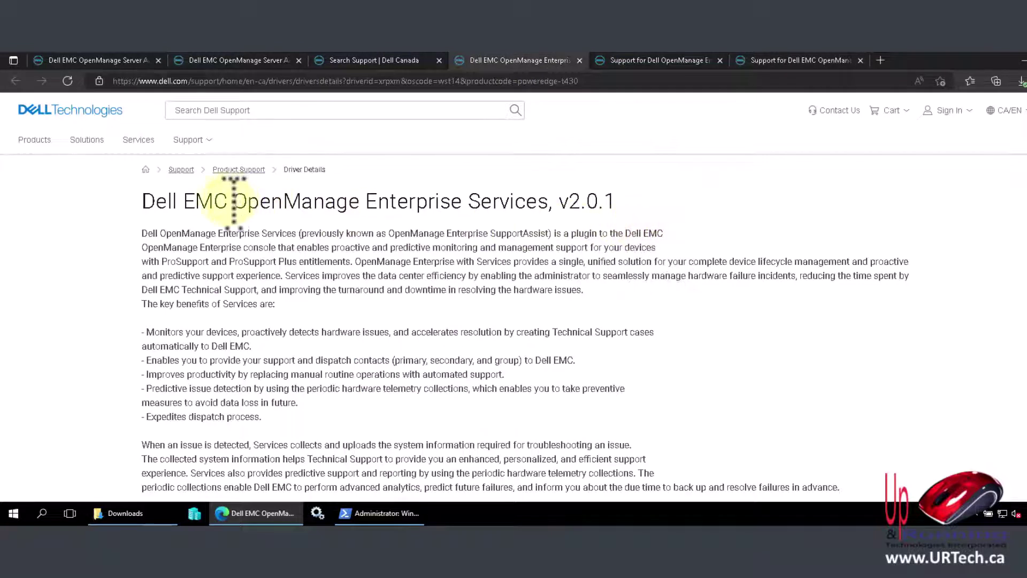
{"action": "left_click_drag", "start_coordinate": [234, 202], "coordinate": [569, 203]}
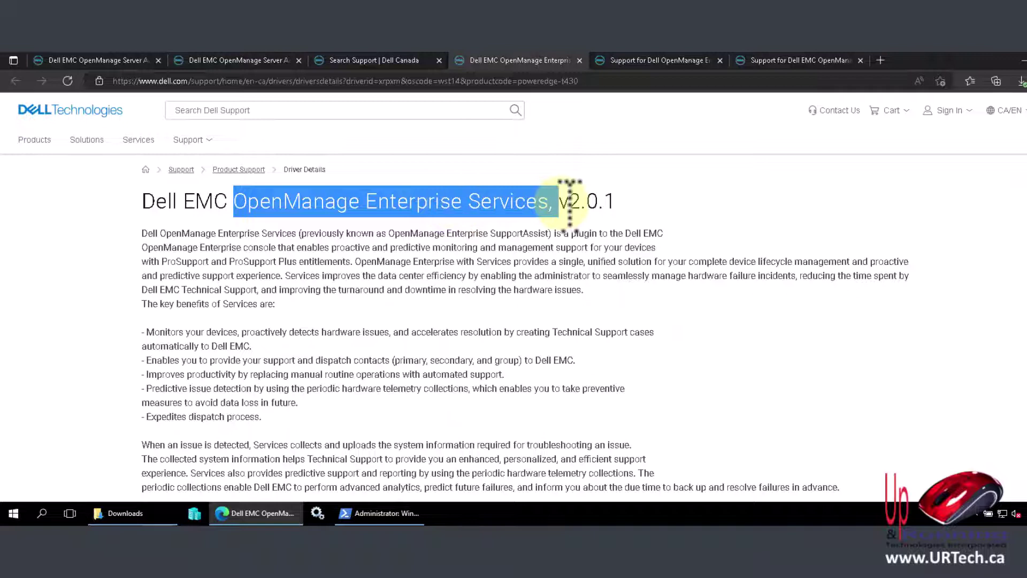
{"action": "left_click", "coordinate": [576, 207]}
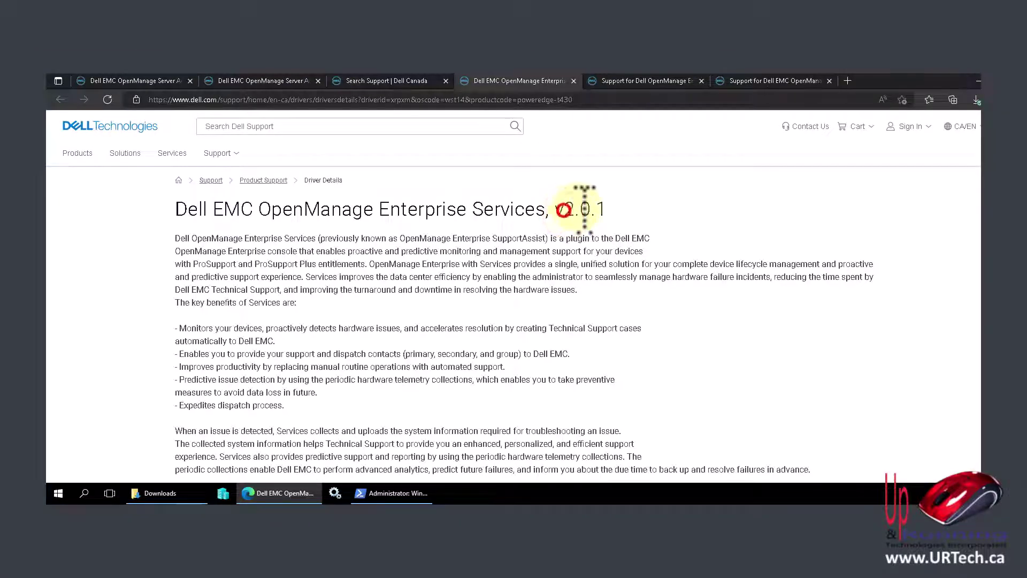
{"action": "left_click_drag", "start_coordinate": [563, 209], "coordinate": [574, 209]}
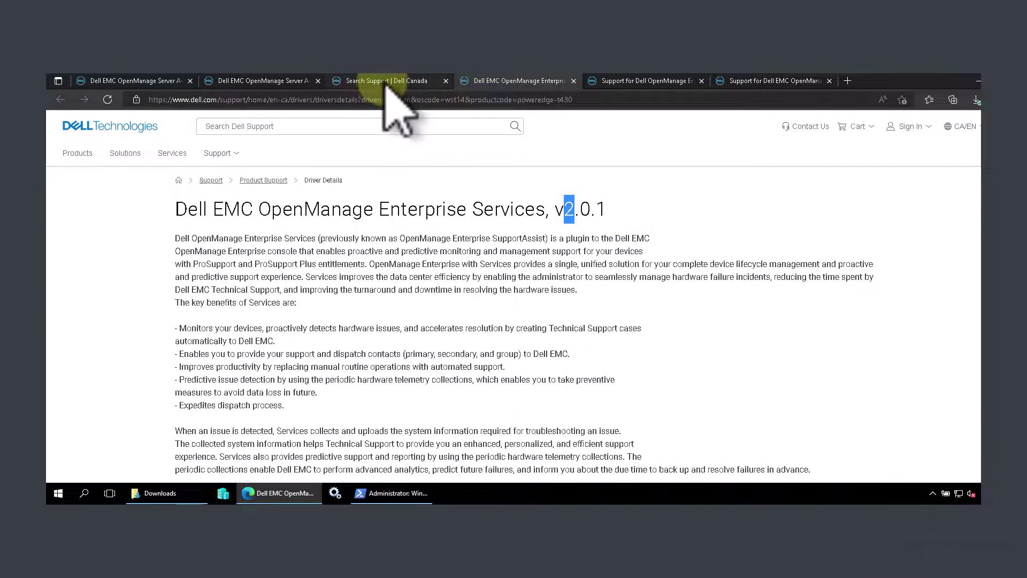
From the 'omsa 10' search results, open the OMSA Managed Node for Windows v10.2.0.0 driver page.
{"action": "left_click", "coordinate": [384, 82]}
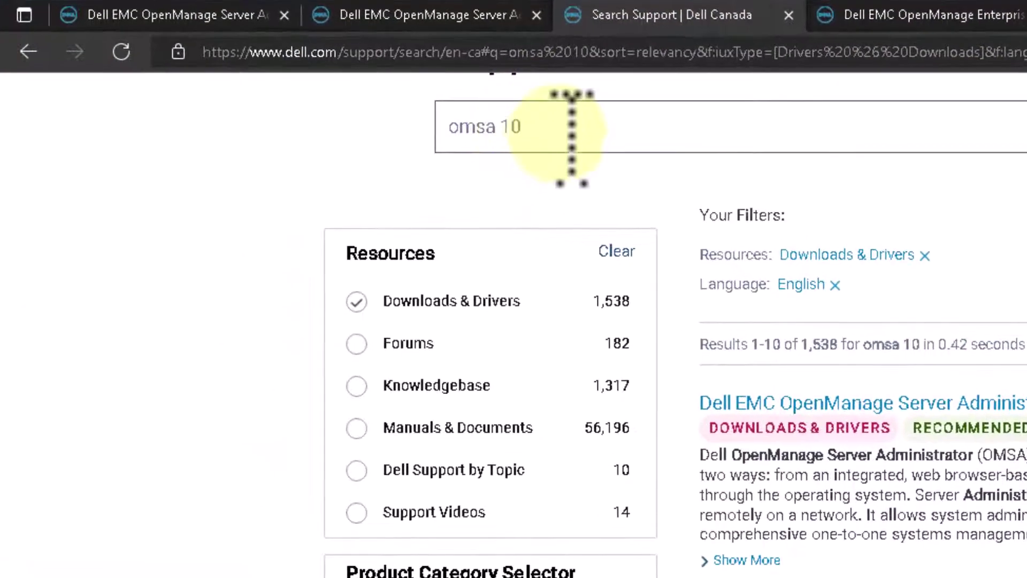
{"action": "left_click", "coordinate": [330, 139]}
{"action": "left_click_drag", "start_coordinate": [451, 128], "coordinate": [557, 165]}
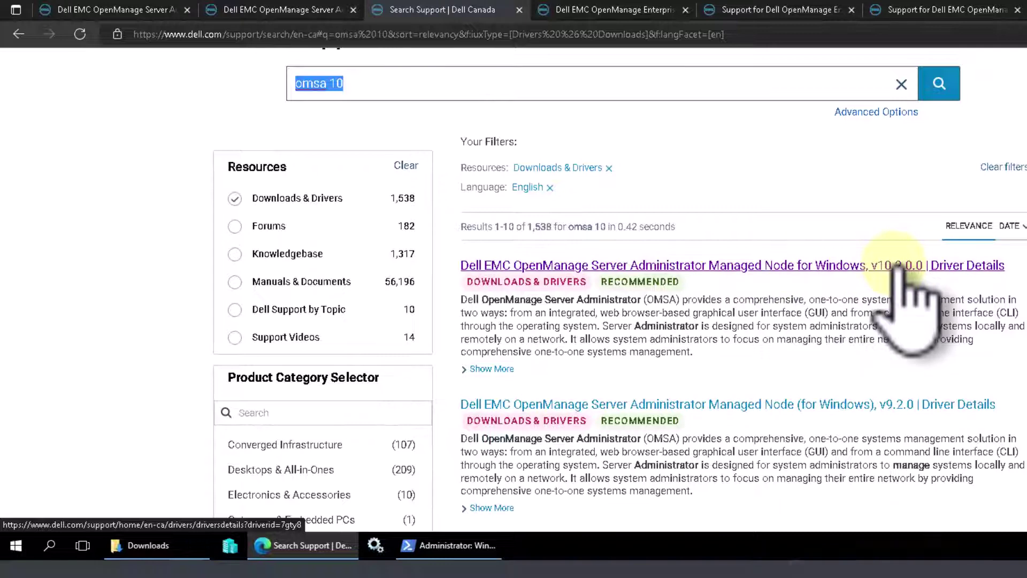
{"action": "left_click", "coordinate": [281, 10]}
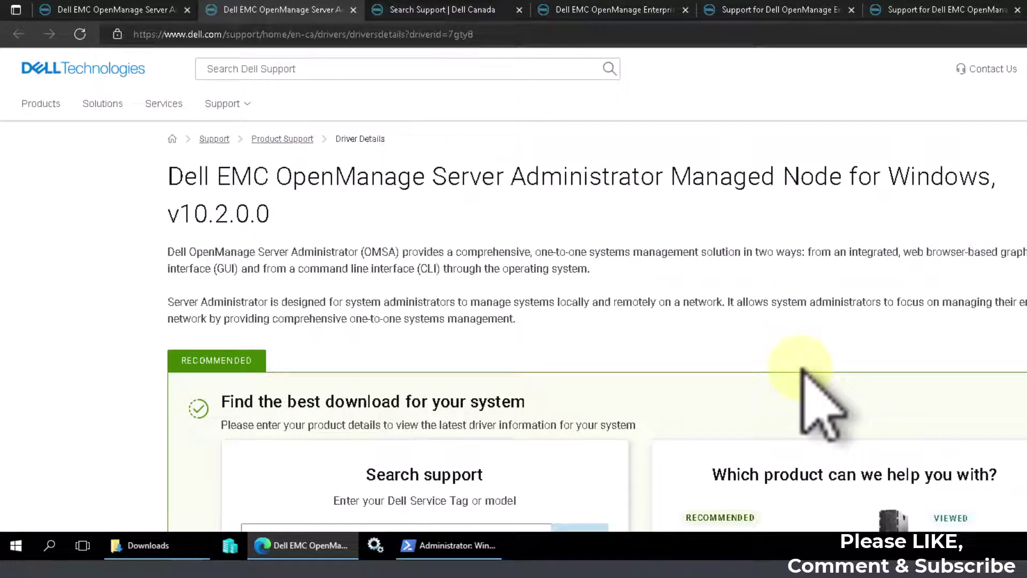
Confirm on the driver page that OMSA 10.3.0.0 is the latest validated version.
{"action": "left_click", "coordinate": [124, 6]}
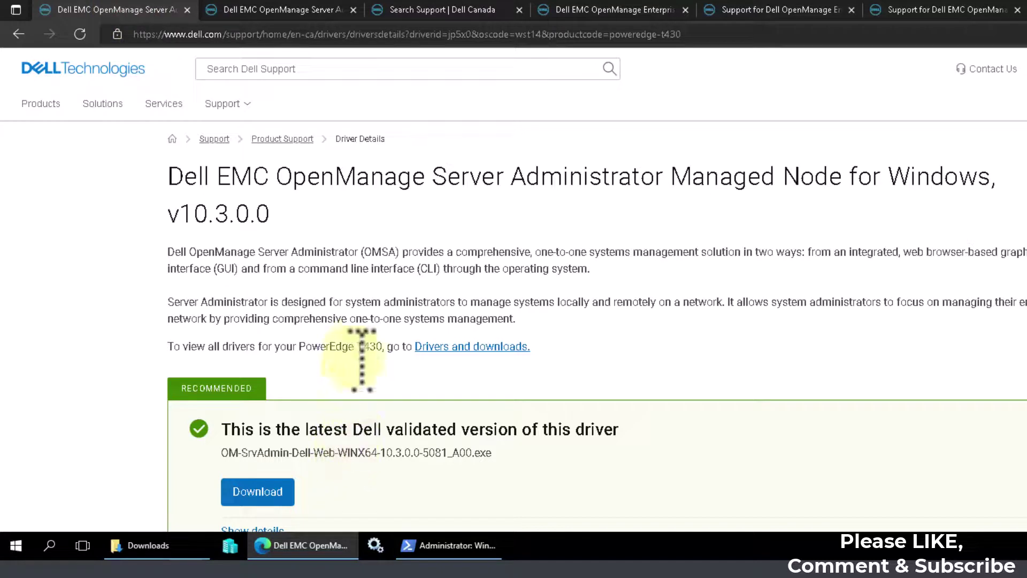
{"action": "left_click_drag", "start_coordinate": [270, 213], "coordinate": [180, 214]}
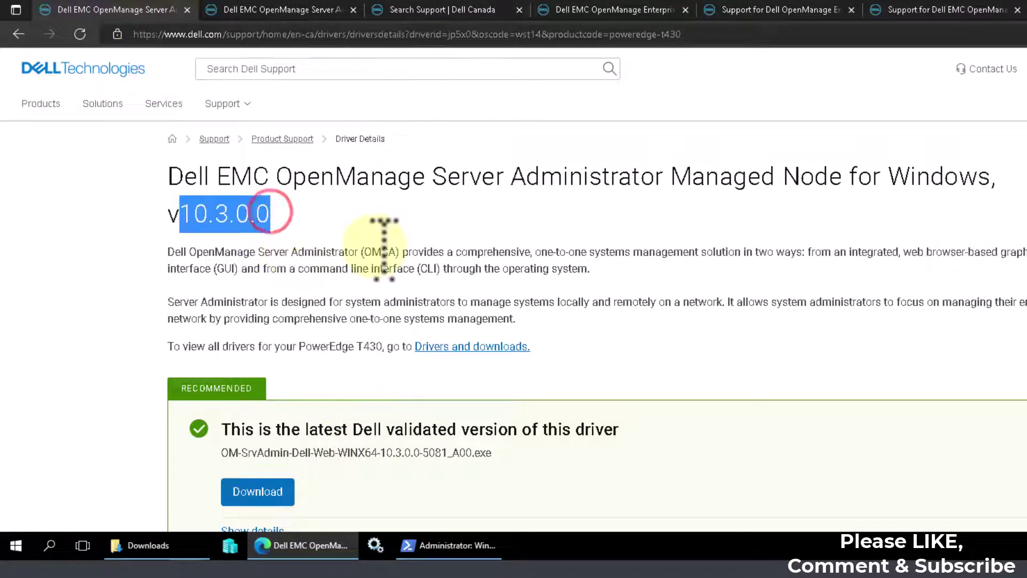
{"action": "left_click_drag", "start_coordinate": [364, 429], "coordinate": [604, 430]}
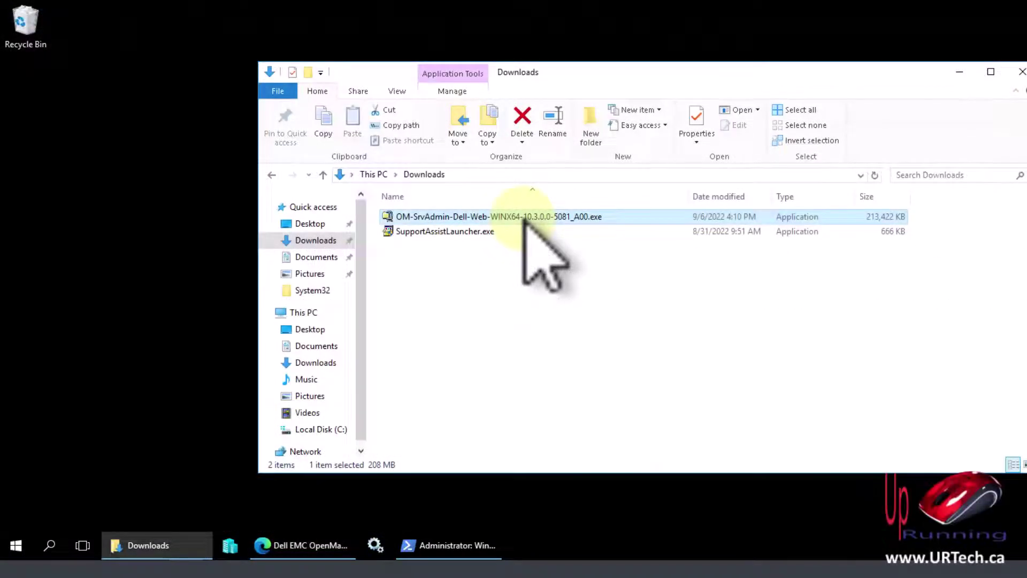
Browse in File Explorer from This PC to the C:\OpenManage\windows folder.
{"action": "left_click", "coordinate": [374, 174]}
{"action": "double_click", "coordinate": [440, 316]}
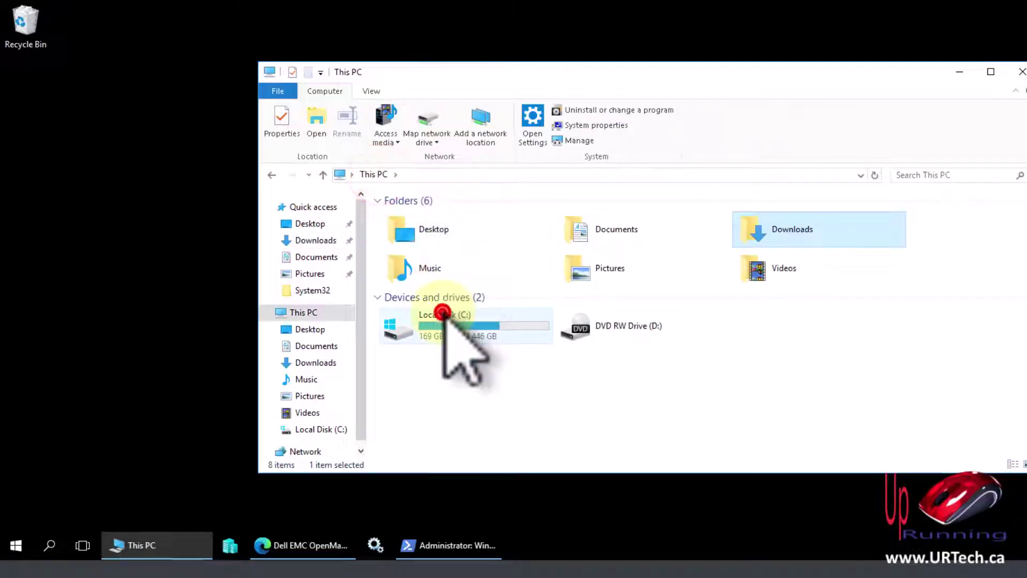
{"action": "double_click", "coordinate": [421, 246]}
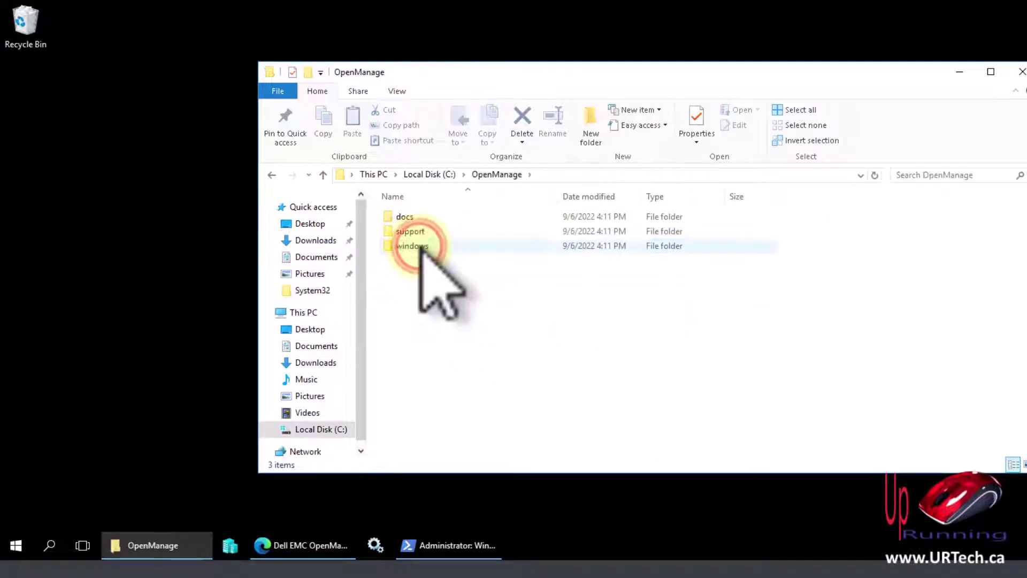
{"action": "double_click", "coordinate": [412, 231]}
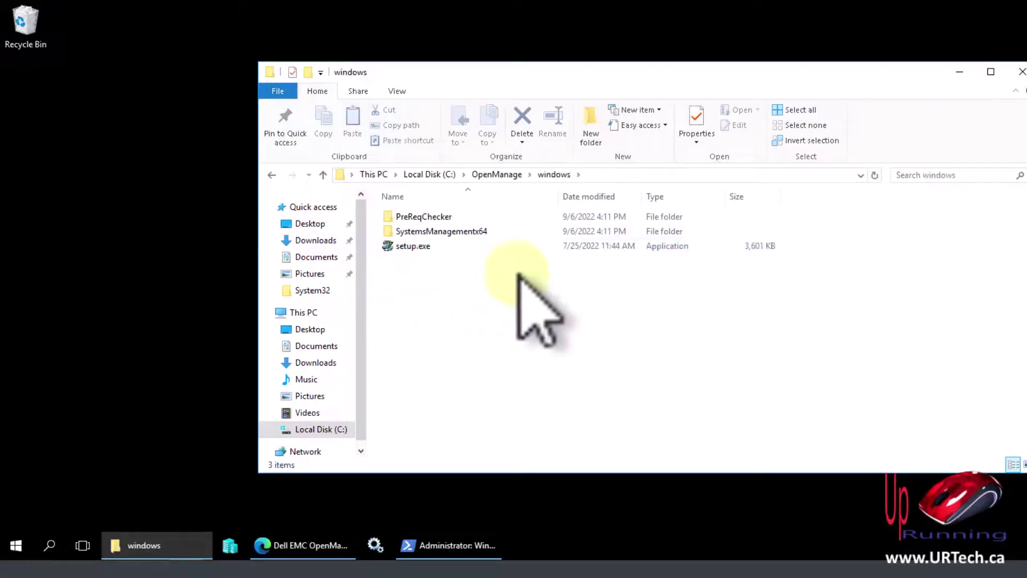
Launch setup.exe, close File Explorer, and position the OMSA installer window.
{"action": "double_click", "coordinate": [420, 246]}
{"action": "key", "text": "alt+F4"}
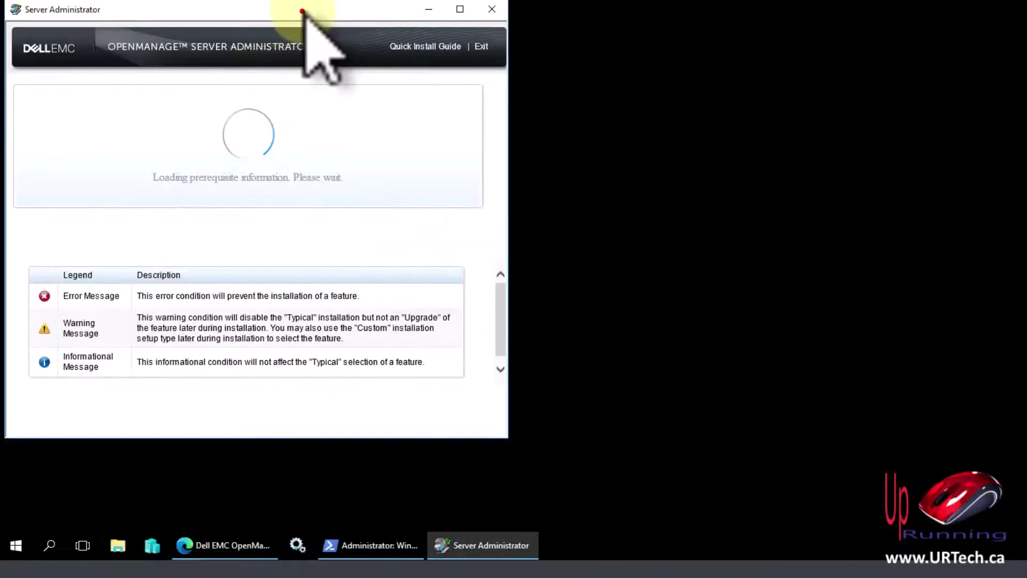
{"action": "left_click_drag", "start_coordinate": [298, 12], "coordinate": [619, 35]}
{"action": "left_click", "coordinate": [622, 43]}
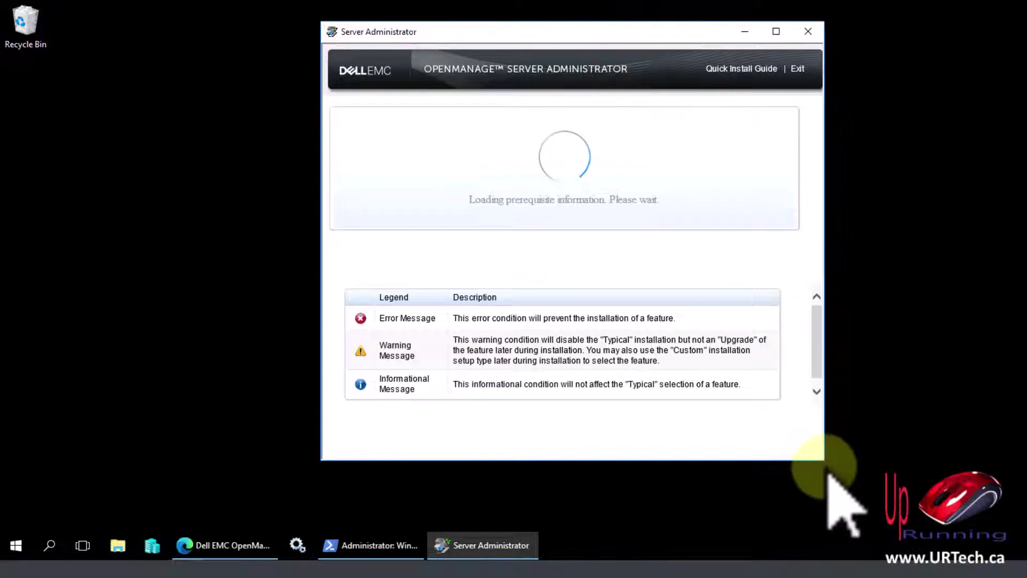
Review the prerequisite results, noting the HTTPS listener warning, and start installing Server Administrator.
{"action": "left_click_drag", "start_coordinate": [823, 459], "coordinate": [904, 507]}
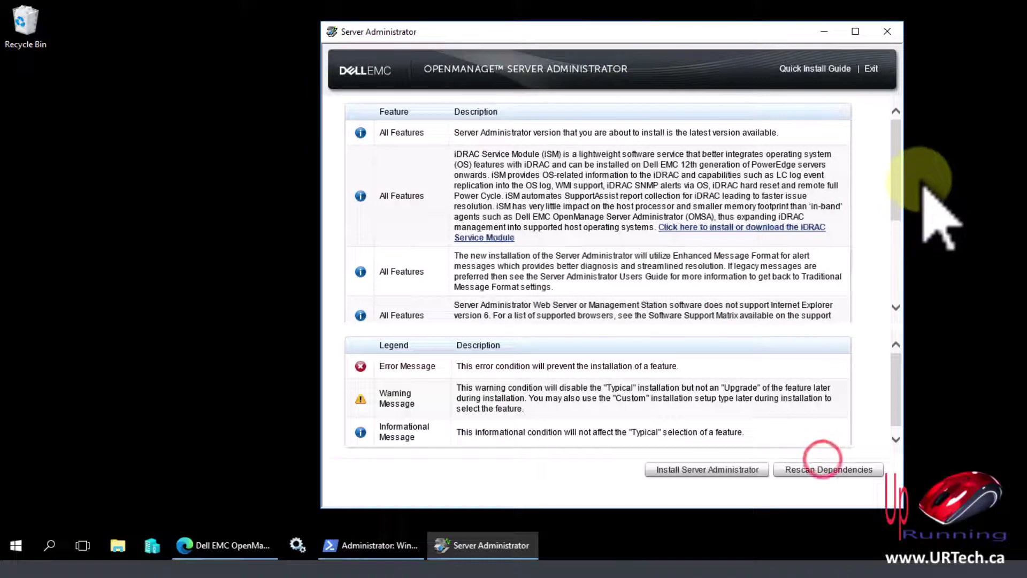
{"action": "left_click", "coordinate": [893, 161]}
{"action": "left_click_drag", "start_coordinate": [899, 195], "coordinate": [899, 249]}
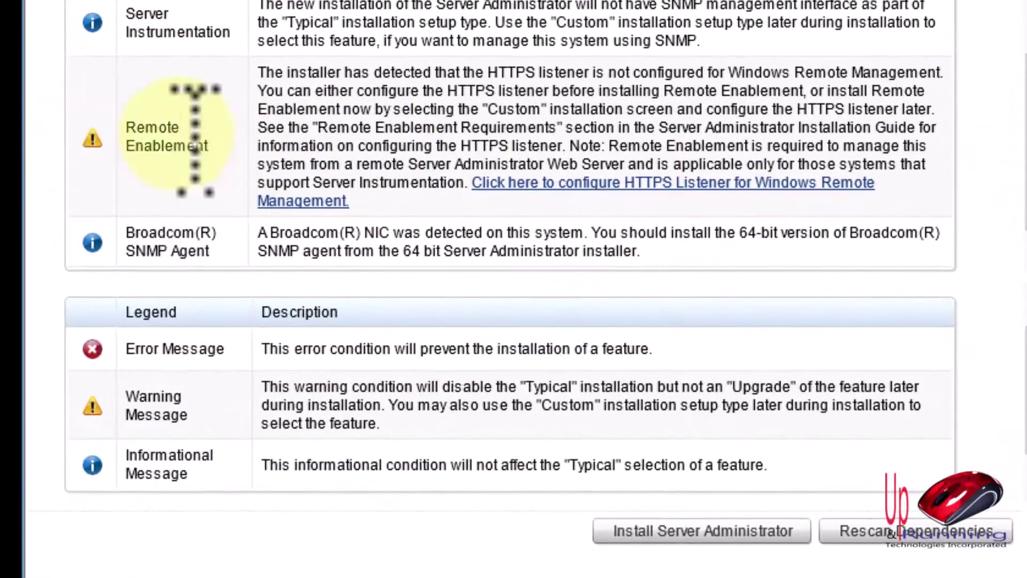
{"action": "left_click_drag", "start_coordinate": [463, 73], "coordinate": [593, 74]}
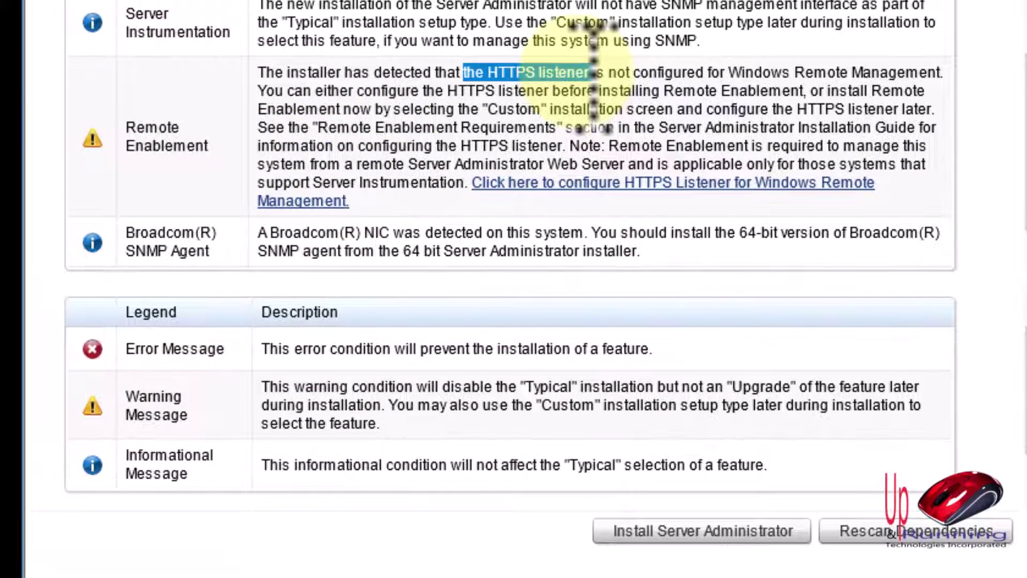
{"action": "left_click", "coordinate": [703, 532]}
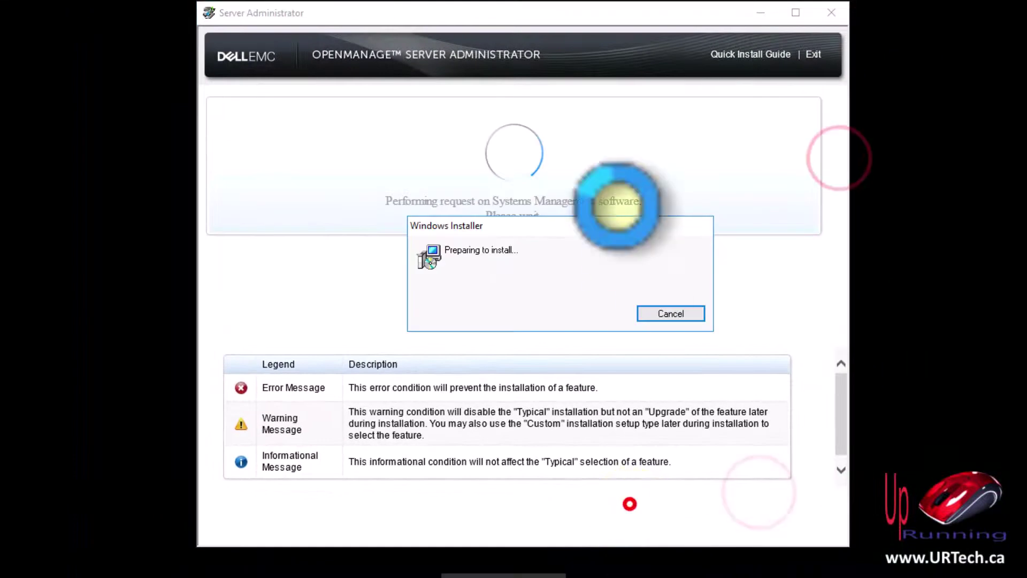
Choose the Custom setup type and accept the selected features.
{"action": "left_click", "coordinate": [608, 408]}
{"action": "left_click", "coordinate": [366, 296]}
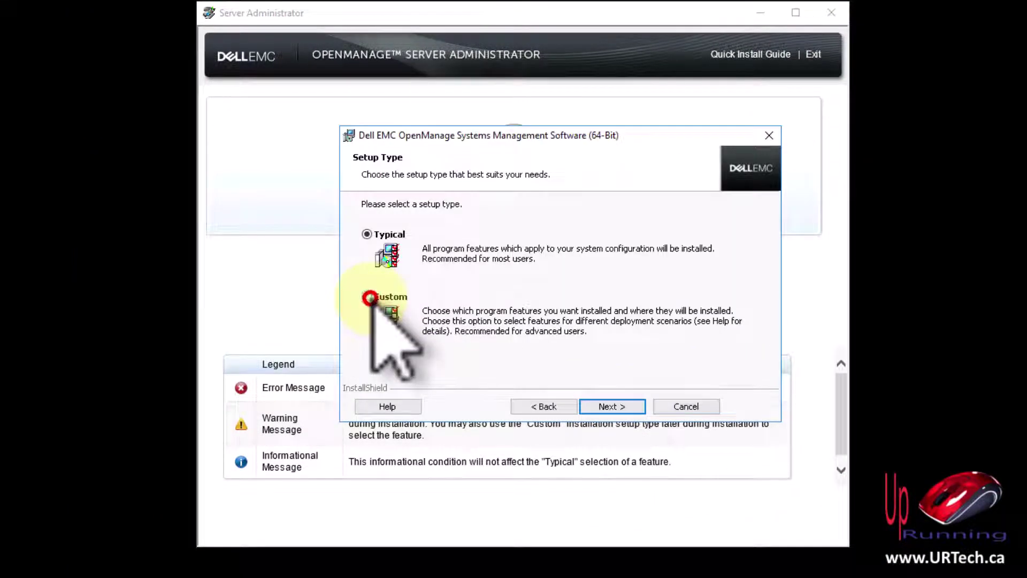
{"action": "left_click", "coordinate": [613, 406]}
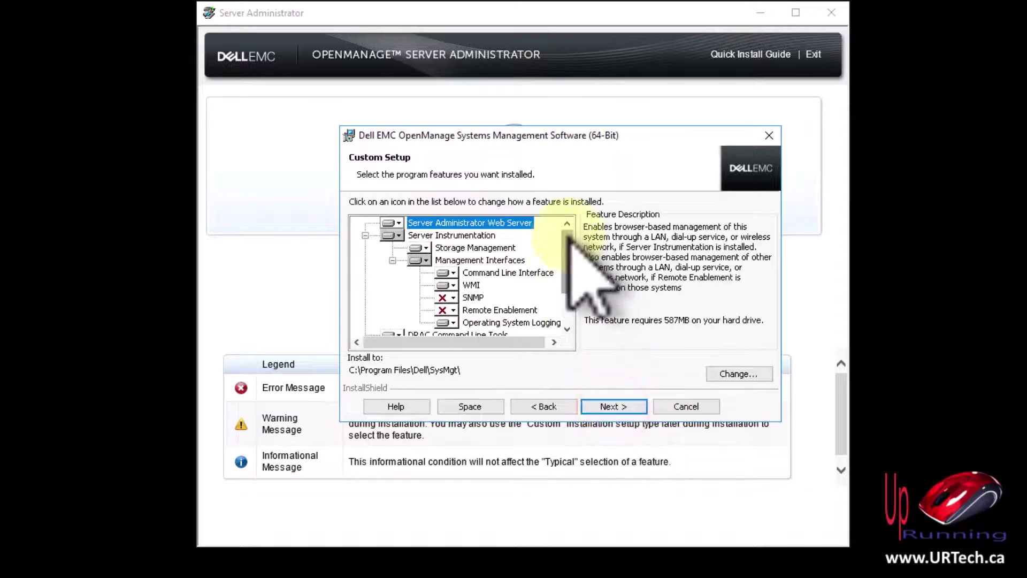
{"action": "left_click_drag", "start_coordinate": [567, 236], "coordinate": [618, 403]}
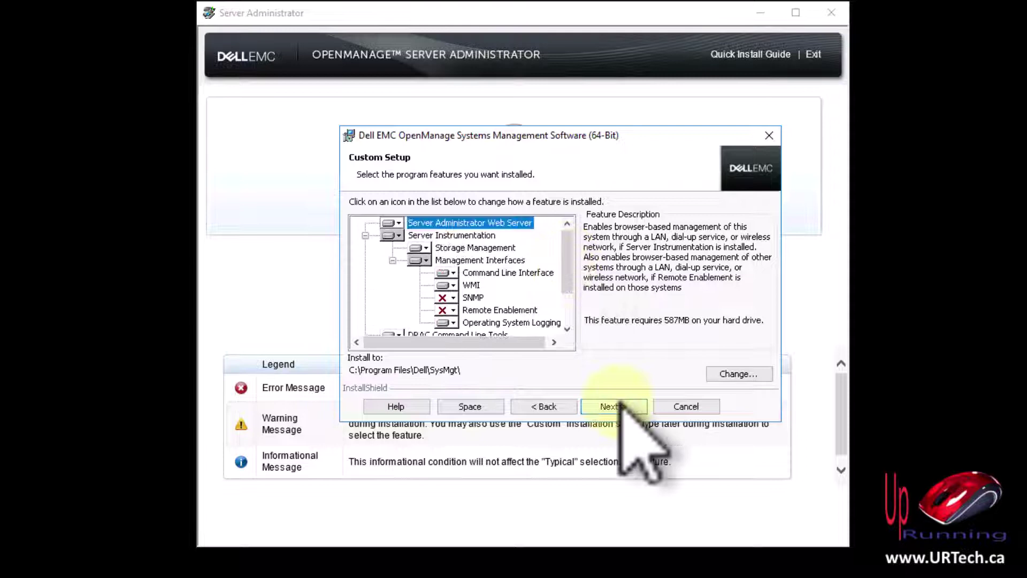
{"action": "left_click", "coordinate": [619, 405]}
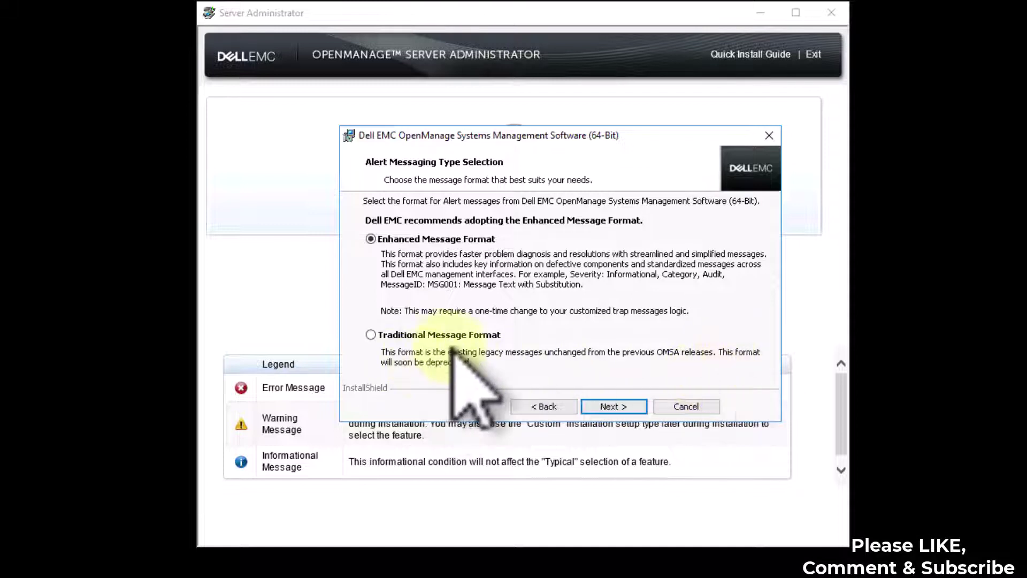
Keep Enhanced Message Format alerts, run the installation, and finish the wizard.
{"action": "left_click", "coordinate": [614, 407]}
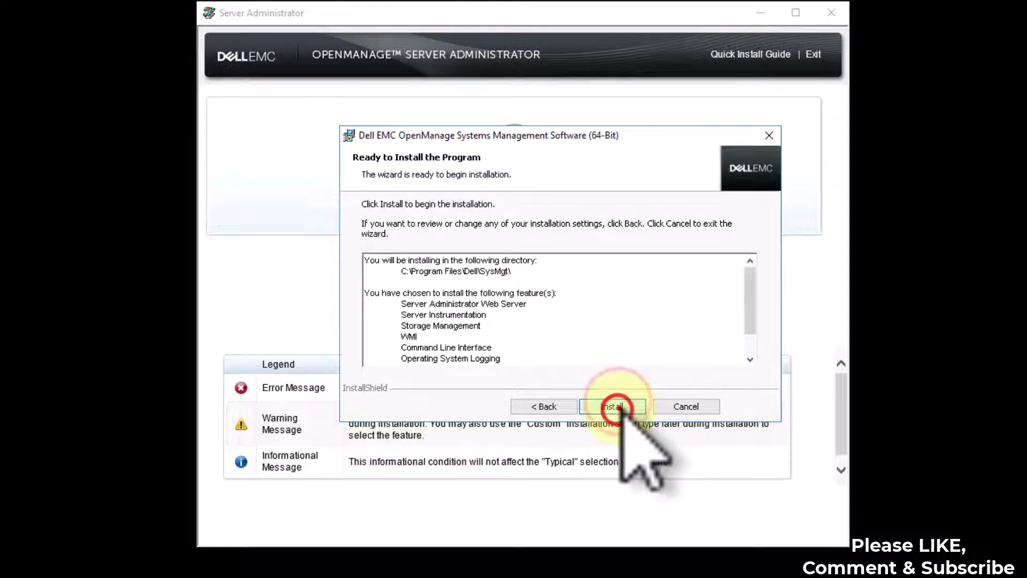
{"action": "left_click", "coordinate": [613, 408]}
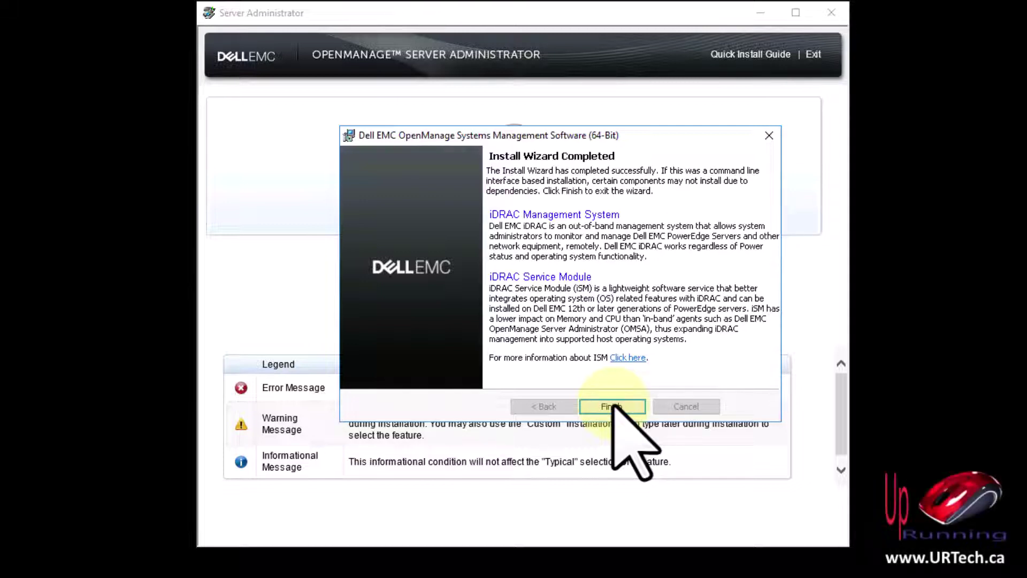
{"action": "left_click", "coordinate": [612, 407]}
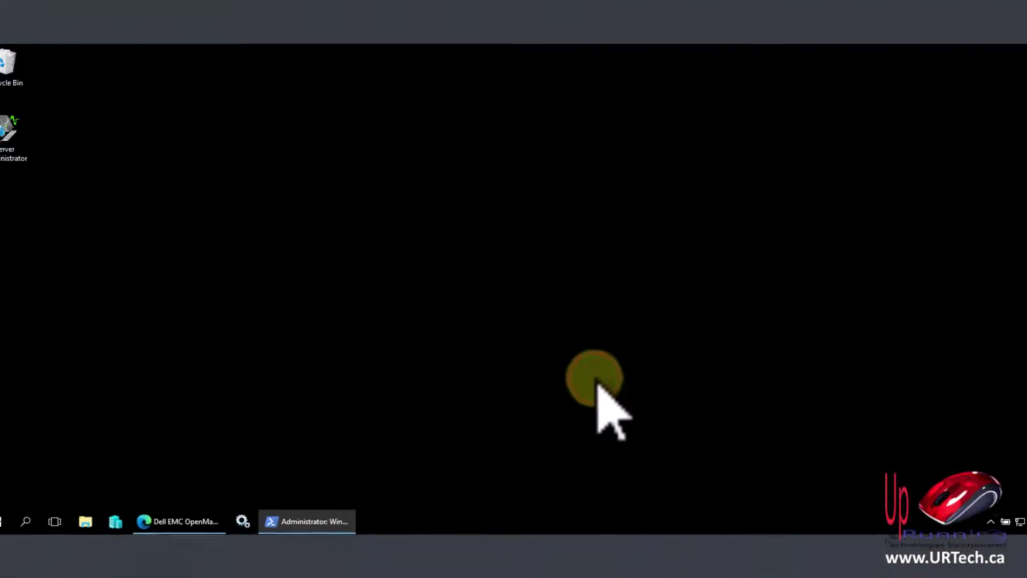
Launch the Server Administrator console, then set Microsoft Edge as the default web browser and close Settings.
{"action": "double_click", "coordinate": [21, 134]}
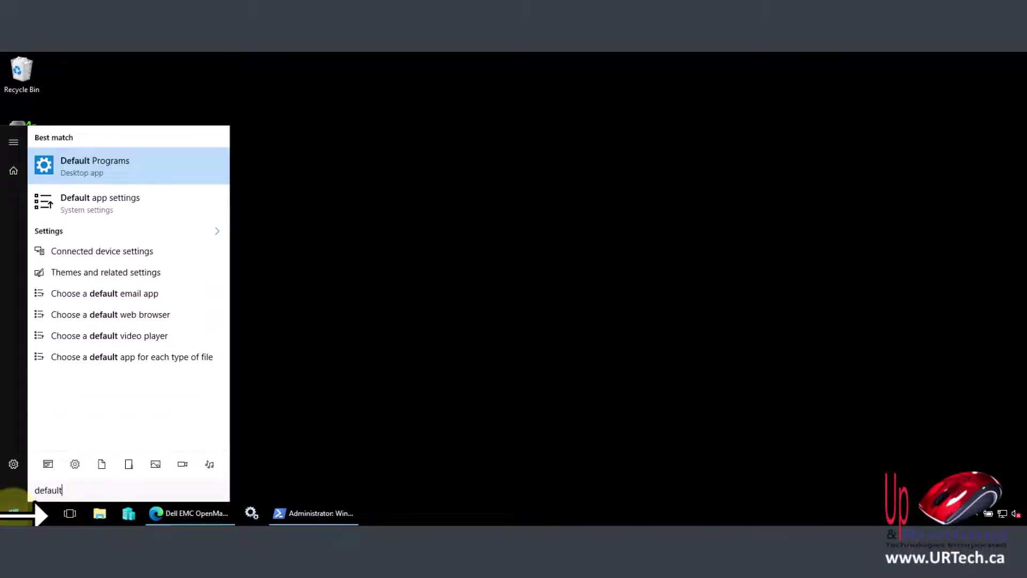
{"action": "key", "text": "Return"}
{"action": "scroll", "coordinate": [500, 378], "scroll_direction": "down", "scroll_amount": 3}
{"action": "left_click", "coordinate": [503, 399]}
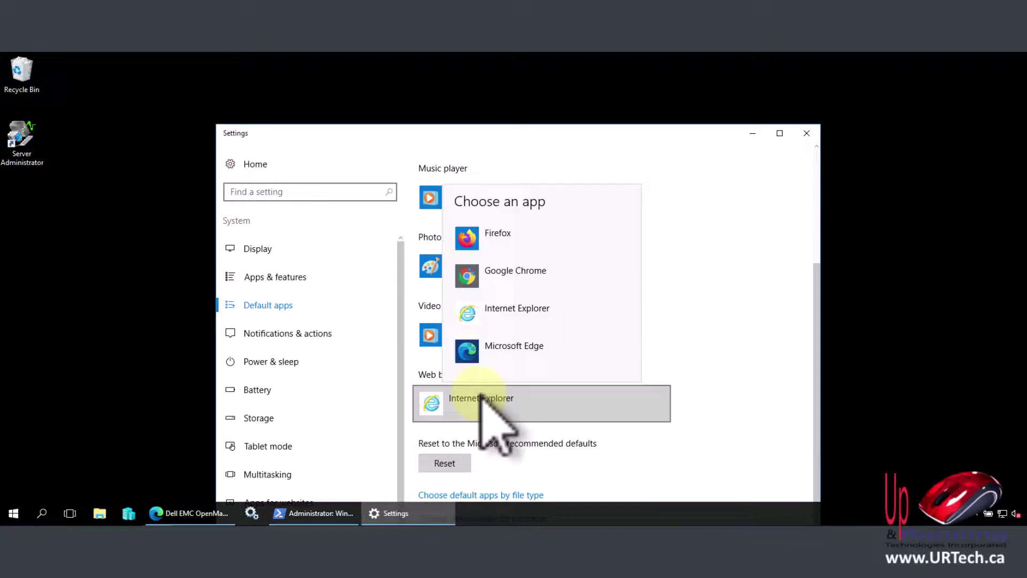
{"action": "left_click", "coordinate": [515, 346]}
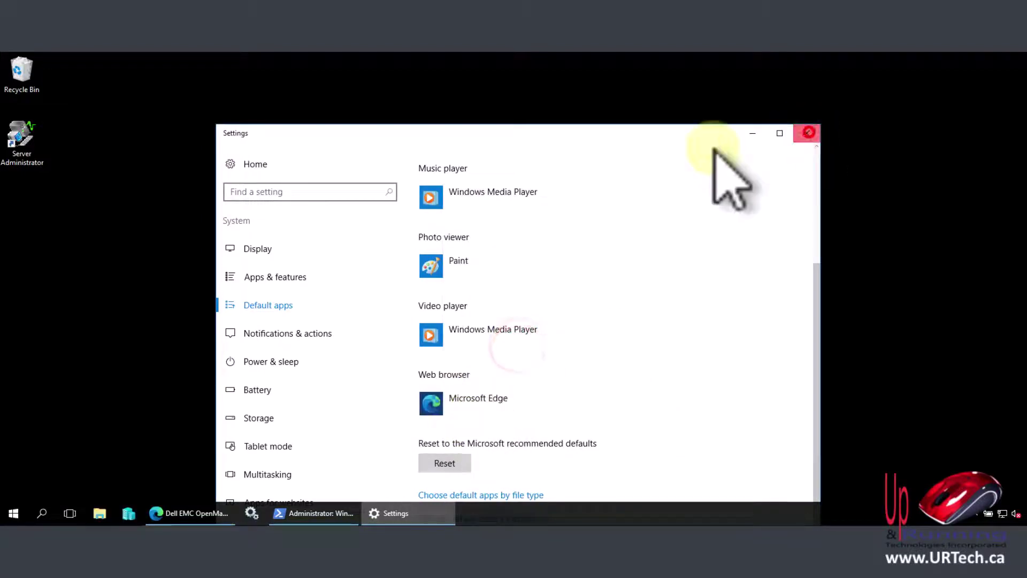
{"action": "left_click", "coordinate": [808, 133]}
Relaunch the console, proceed past the nhl-host certificate warning, and dismiss the Windows sign-in prompt.
{"action": "double_click", "coordinate": [21, 140]}
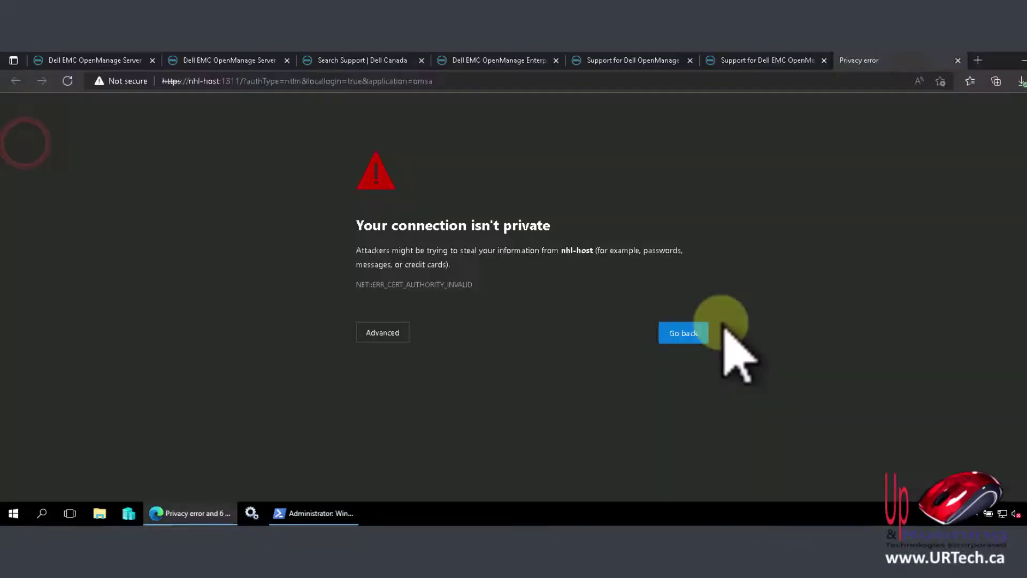
{"action": "left_click", "coordinate": [372, 326]}
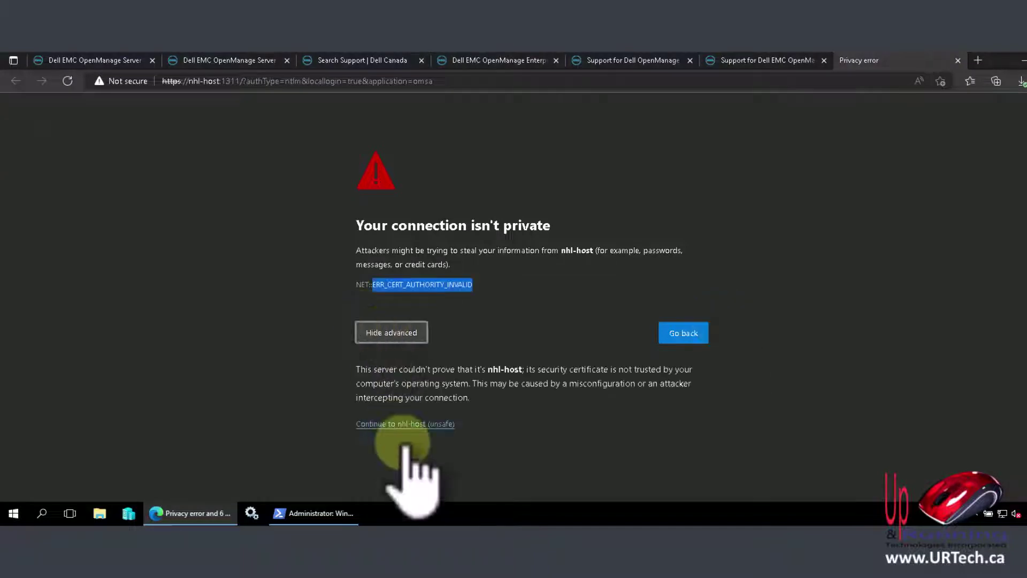
{"action": "left_click", "coordinate": [418, 424]}
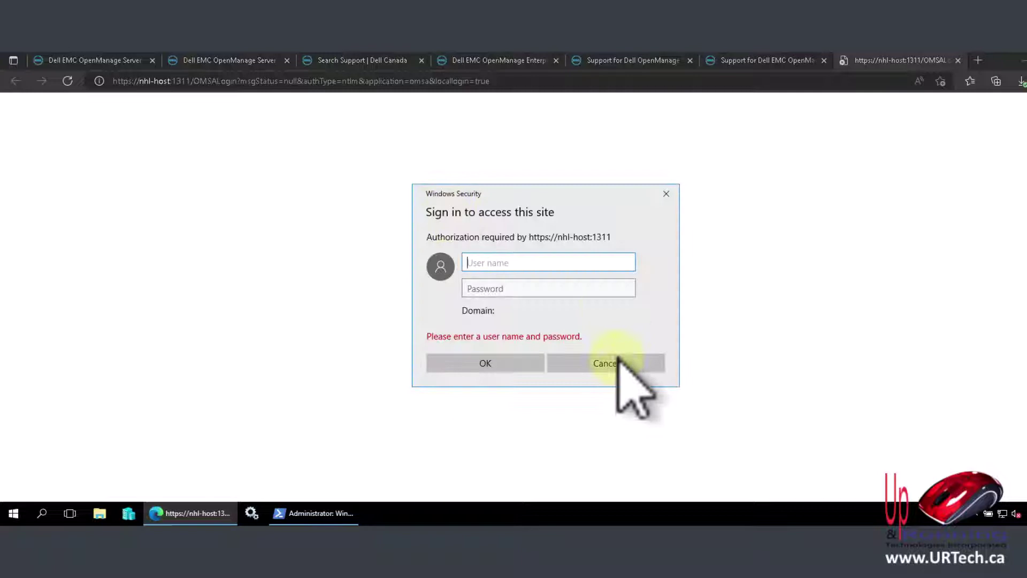
{"action": "left_click", "coordinate": [615, 360]}
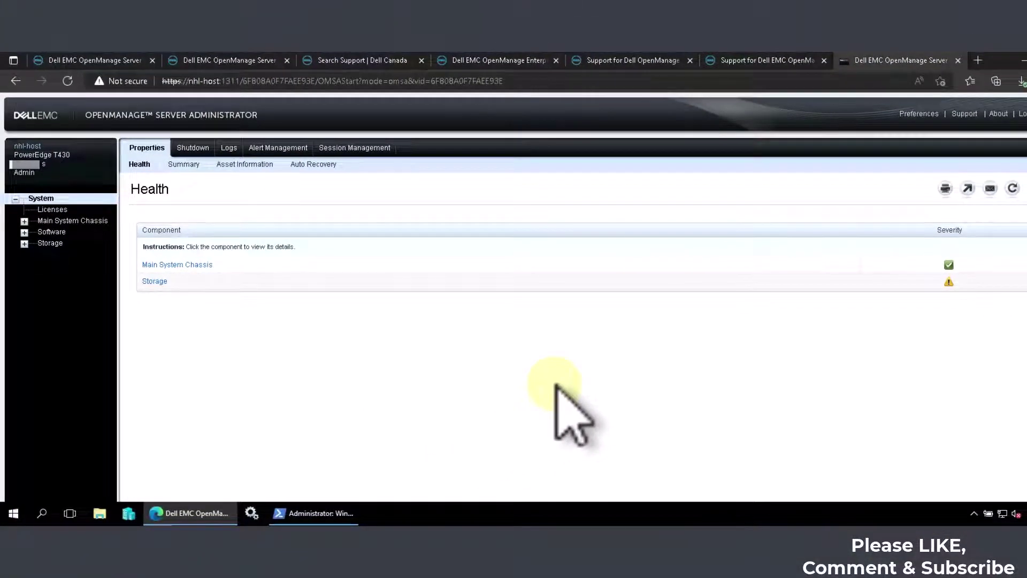
Open Storage health and list the PERC H730 virtual disks, revealing Mirrored450 RAID-1 as Degraded.
{"action": "left_click", "coordinate": [161, 281]}
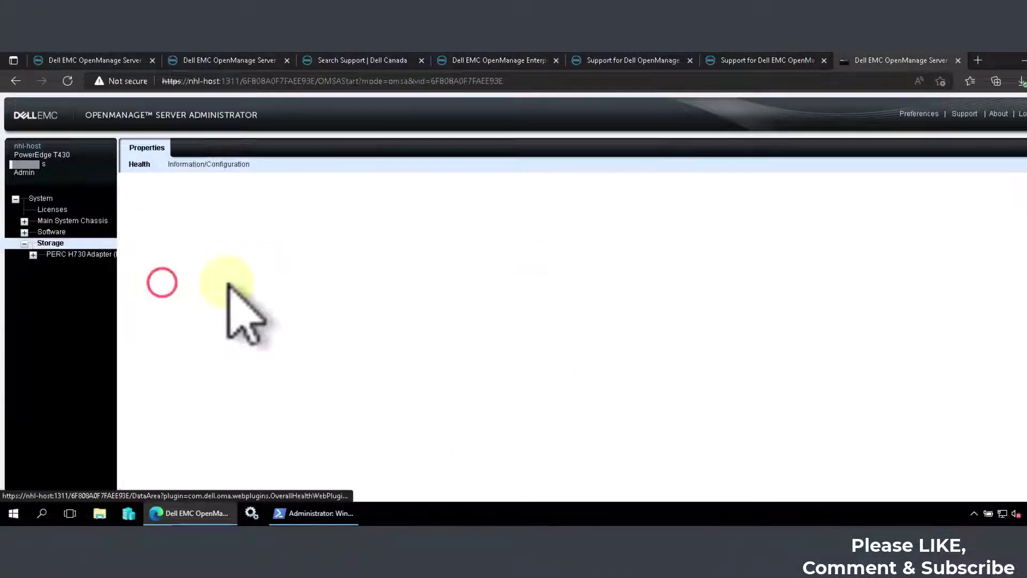
{"action": "left_click", "coordinate": [204, 366]}
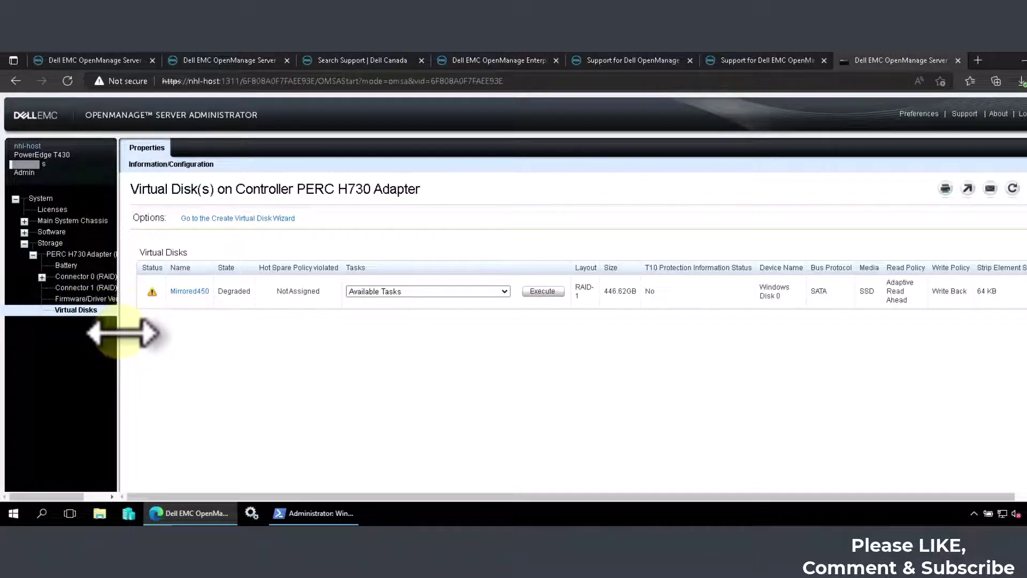
{"action": "left_click_drag", "start_coordinate": [122, 334], "coordinate": [167, 334]}
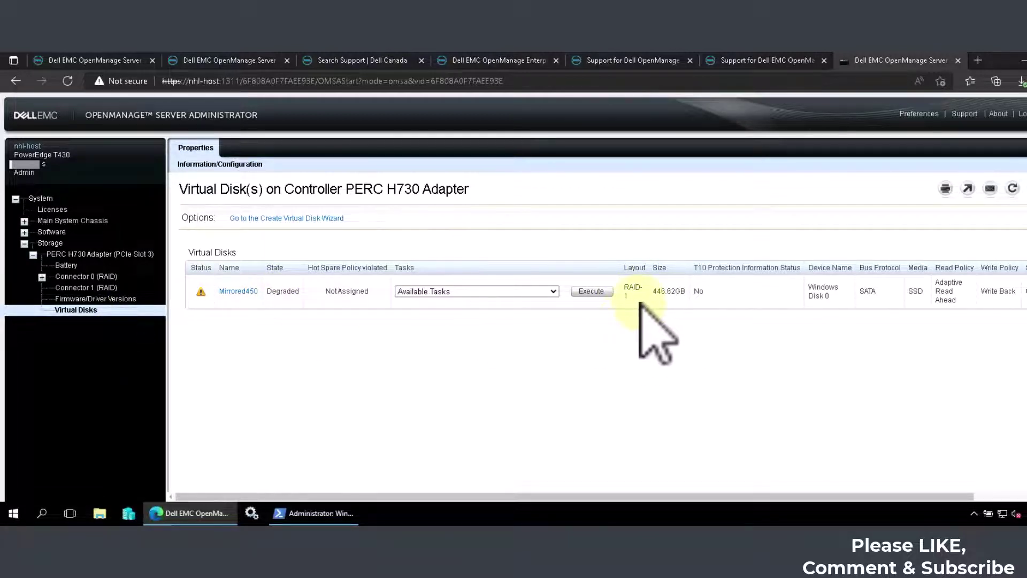
Check Connector 0, list the backplane's physical disks, and inspect failed disk 0:1:0's details.
{"action": "left_click", "coordinate": [231, 291]}
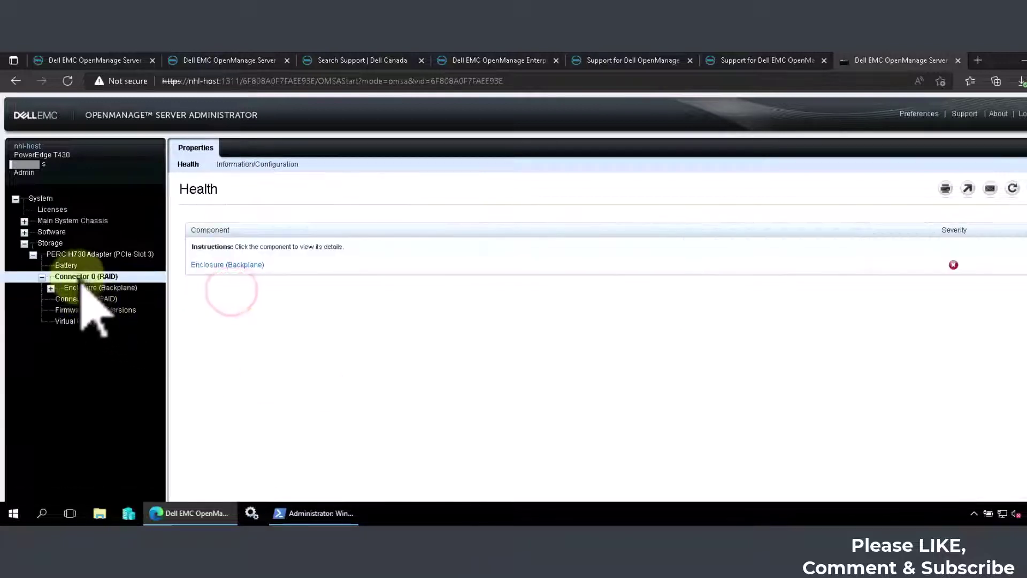
{"action": "left_click", "coordinate": [51, 288]}
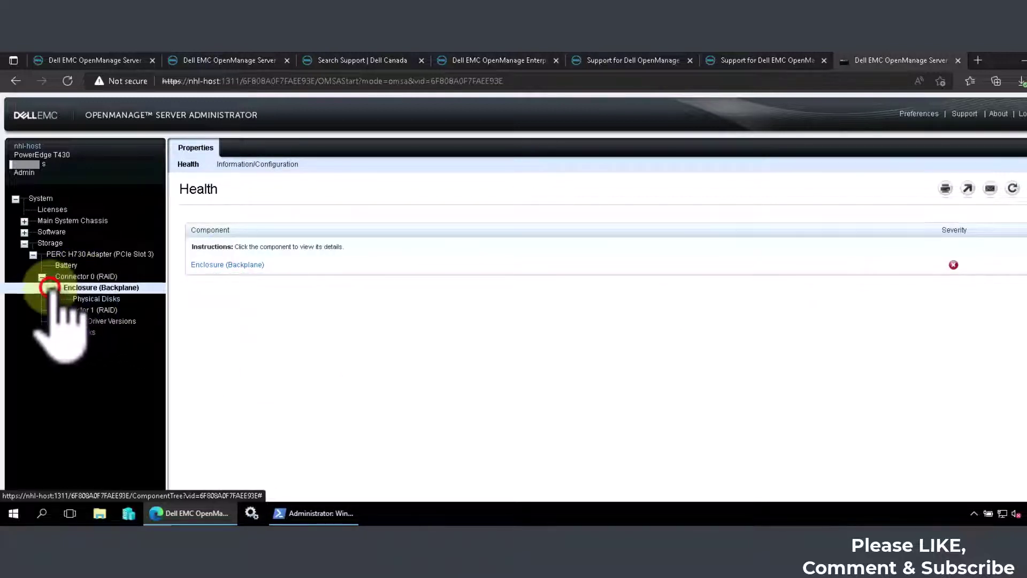
{"action": "left_click", "coordinate": [96, 298]}
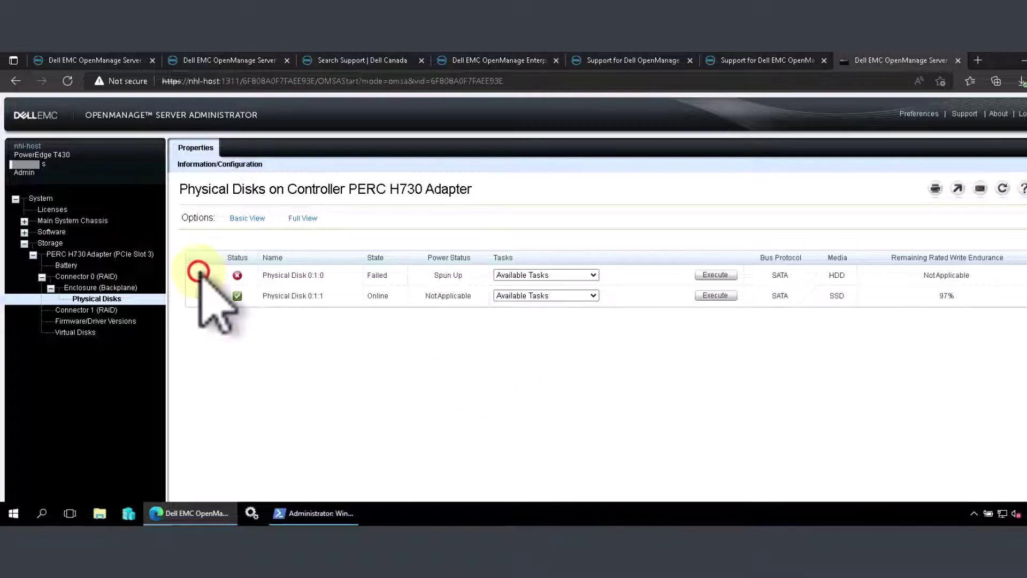
{"action": "left_click", "coordinate": [195, 275]}
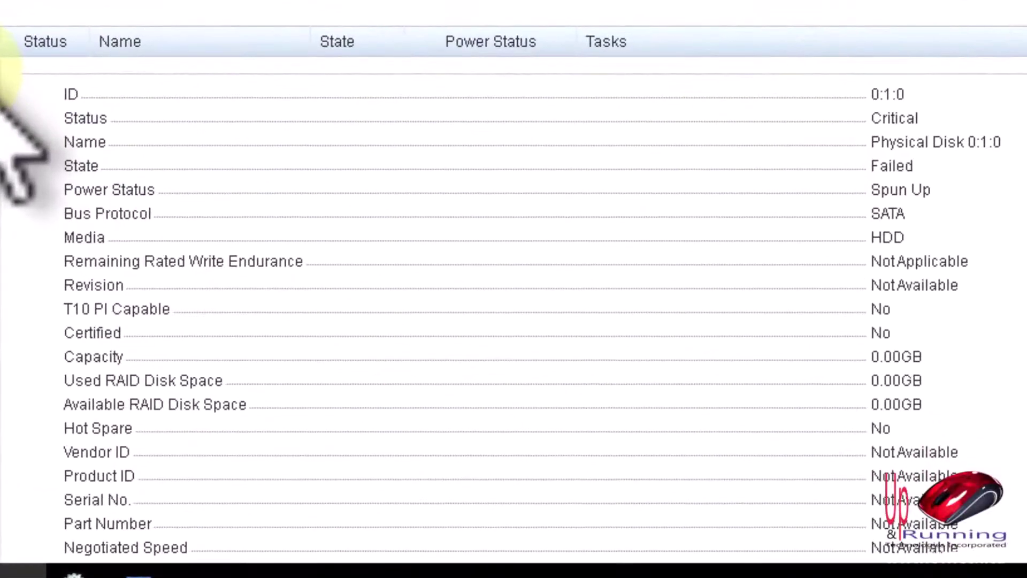
{"action": "left_click", "coordinate": [9, 92]}
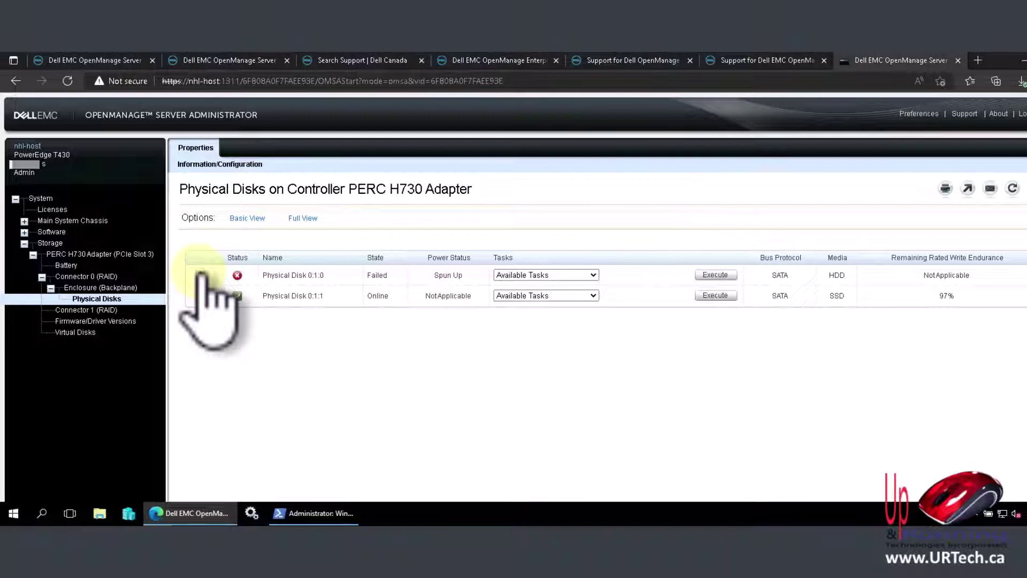
Check the Main System Chassis health, then collapse it and return to the System health overview.
{"action": "left_click", "coordinate": [108, 199]}
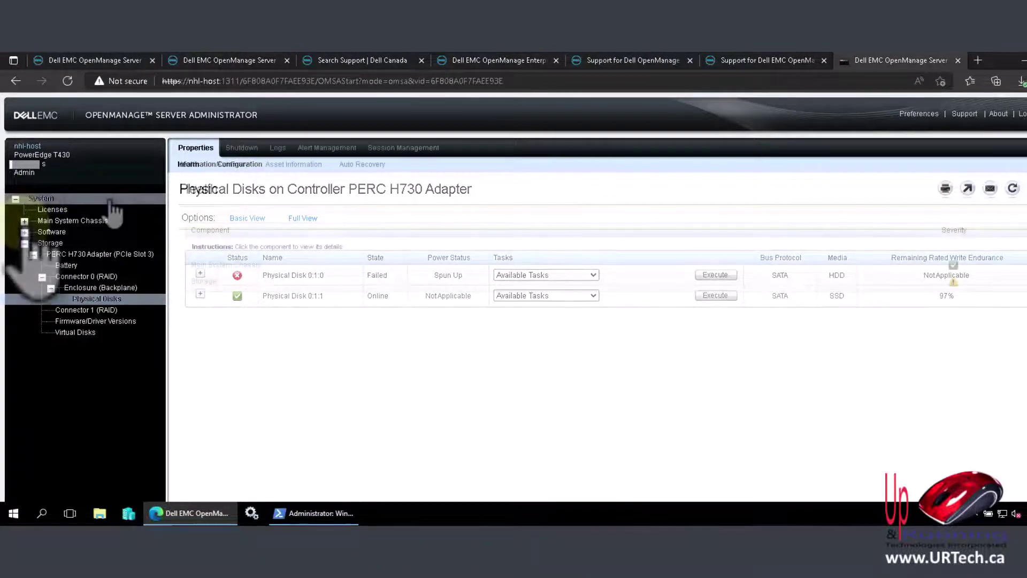
{"action": "left_click", "coordinate": [25, 222]}
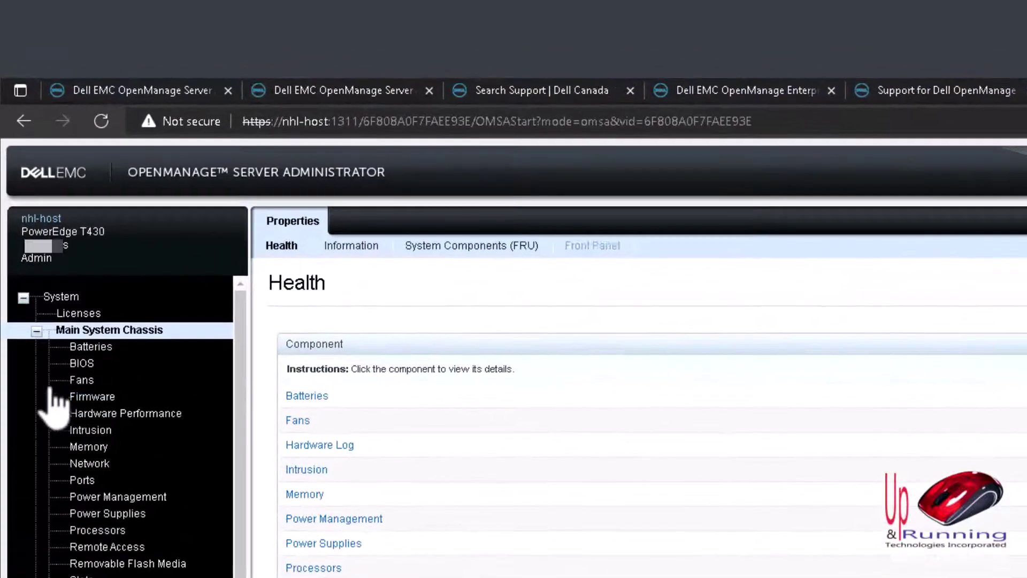
{"action": "left_click", "coordinate": [37, 331]}
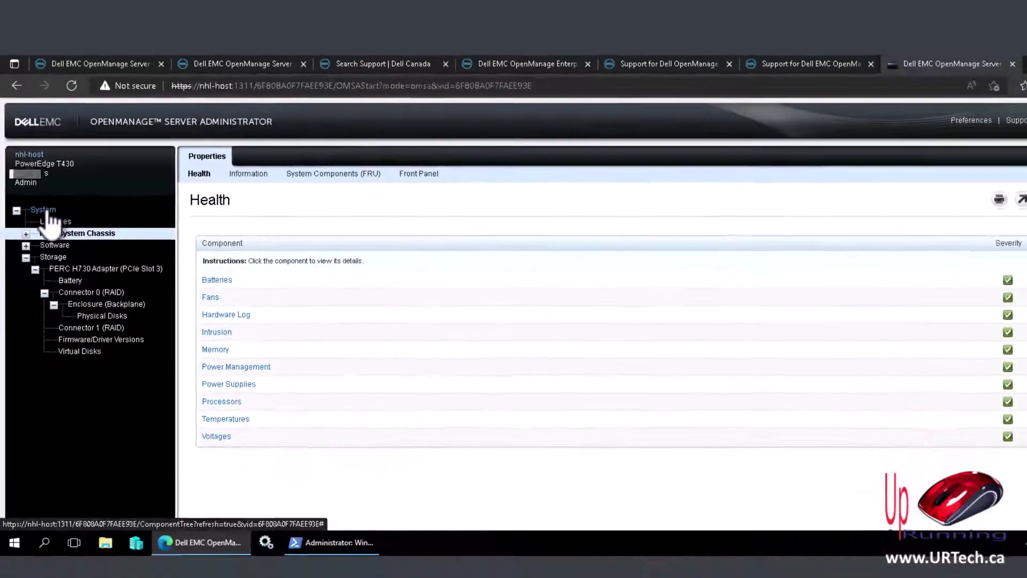
{"action": "left_click", "coordinate": [61, 298]}
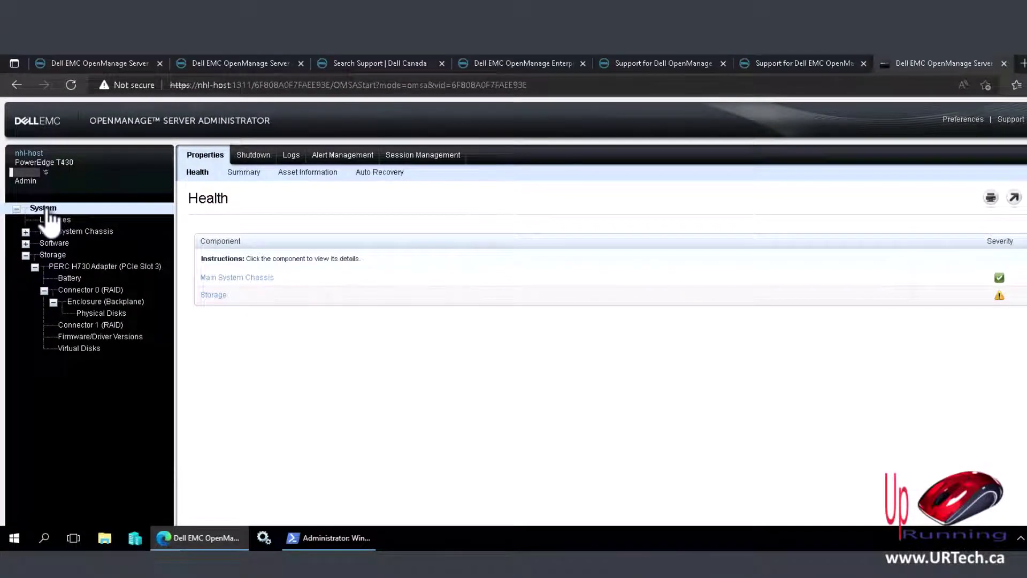
Review Thermal Shutdown and the hardware event log, ending on Alert Actions, all set to Off.
{"action": "left_click", "coordinate": [256, 156]}
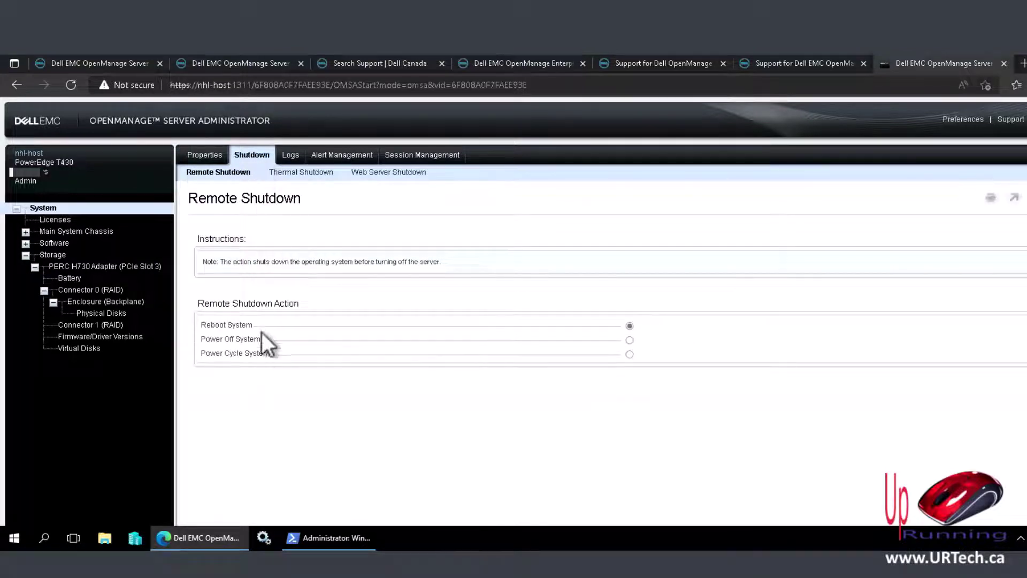
{"action": "left_click", "coordinate": [300, 172]}
{"action": "left_click", "coordinate": [299, 156]}
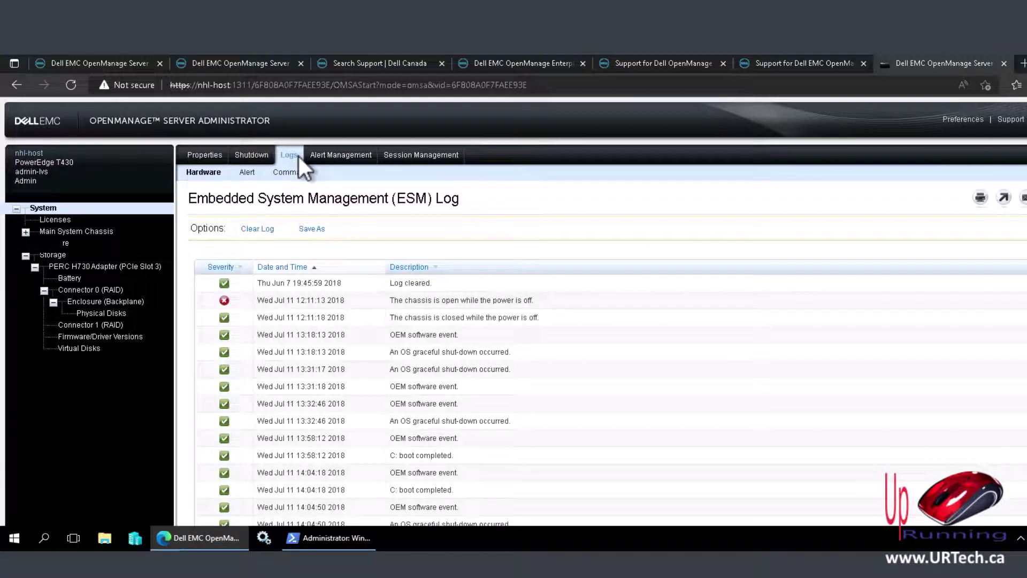
{"action": "left_click", "coordinate": [341, 156]}
{"action": "left_click", "coordinate": [351, 174]}
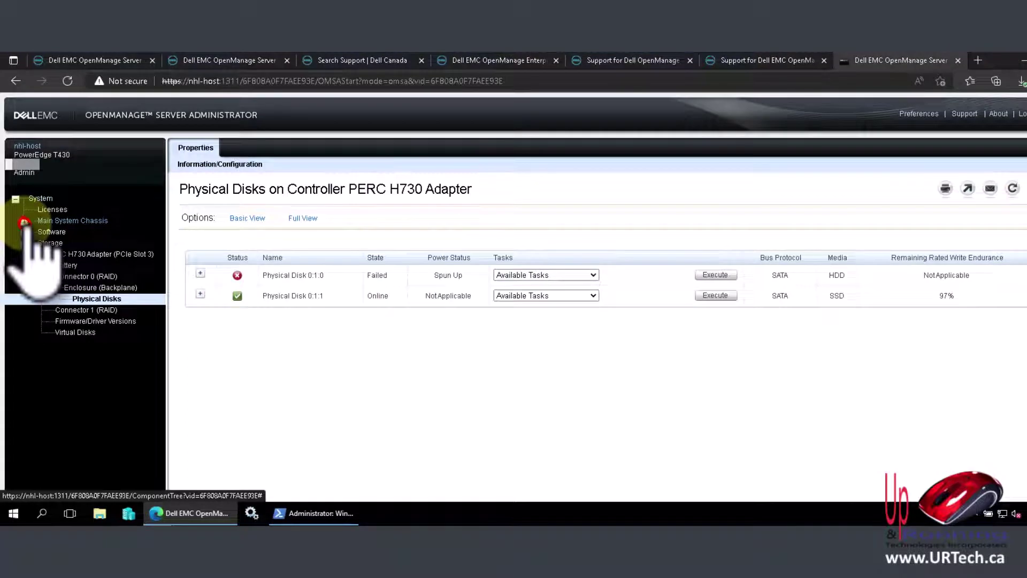
Expand Main System Chassis and view Batteries, BIOS, Fans, Firmware, Hardware Performance and Intrusion.
{"action": "left_click", "coordinate": [24, 221]}
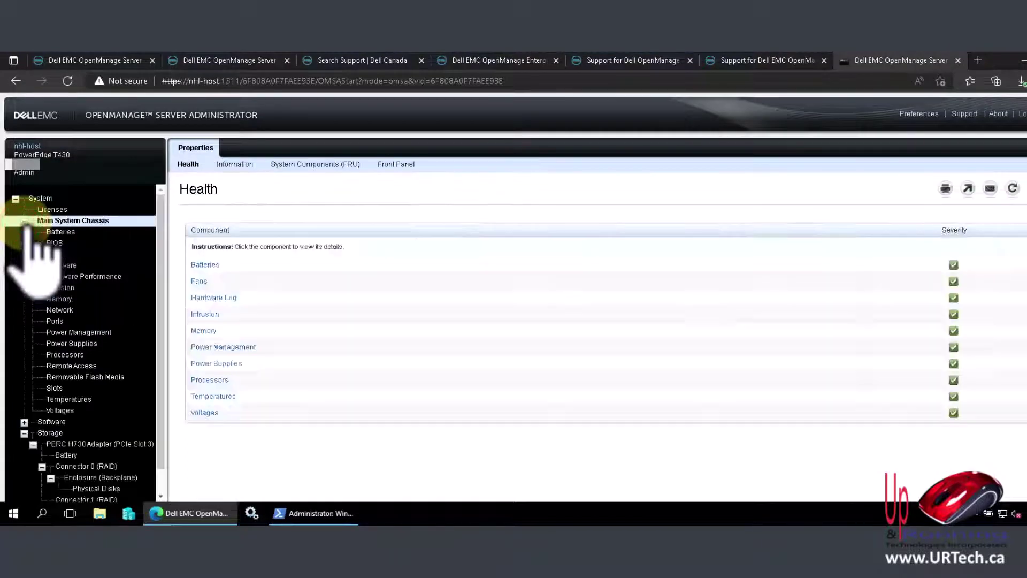
{"action": "left_click", "coordinate": [63, 233]}
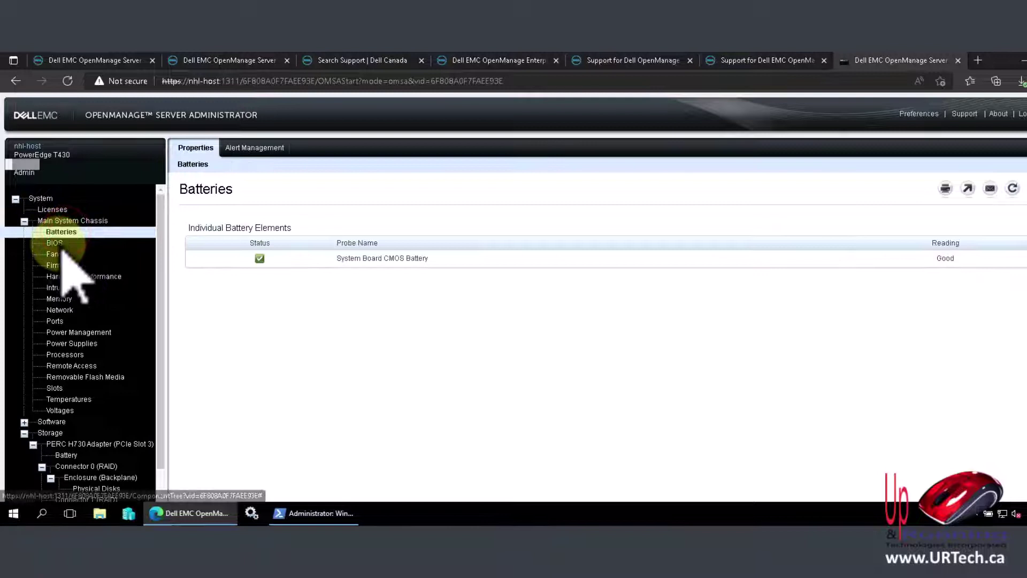
{"action": "left_click", "coordinate": [56, 243]}
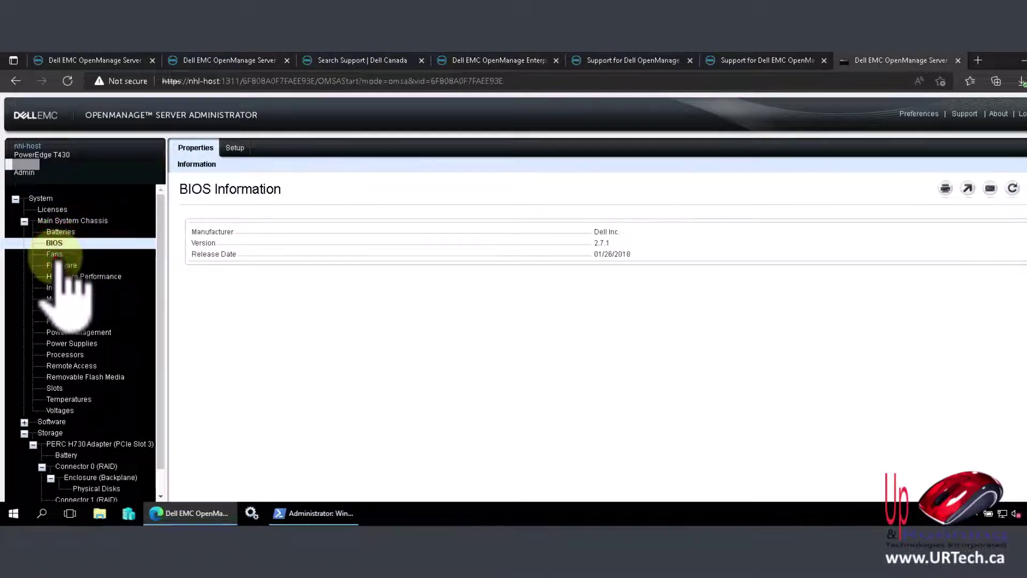
{"action": "left_click", "coordinate": [55, 255]}
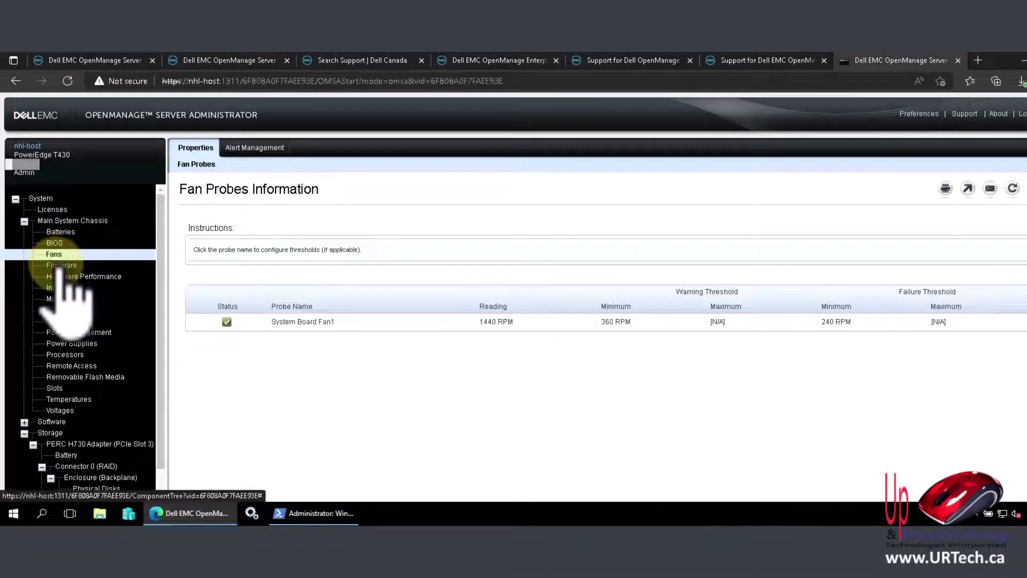
{"action": "left_click", "coordinate": [56, 266]}
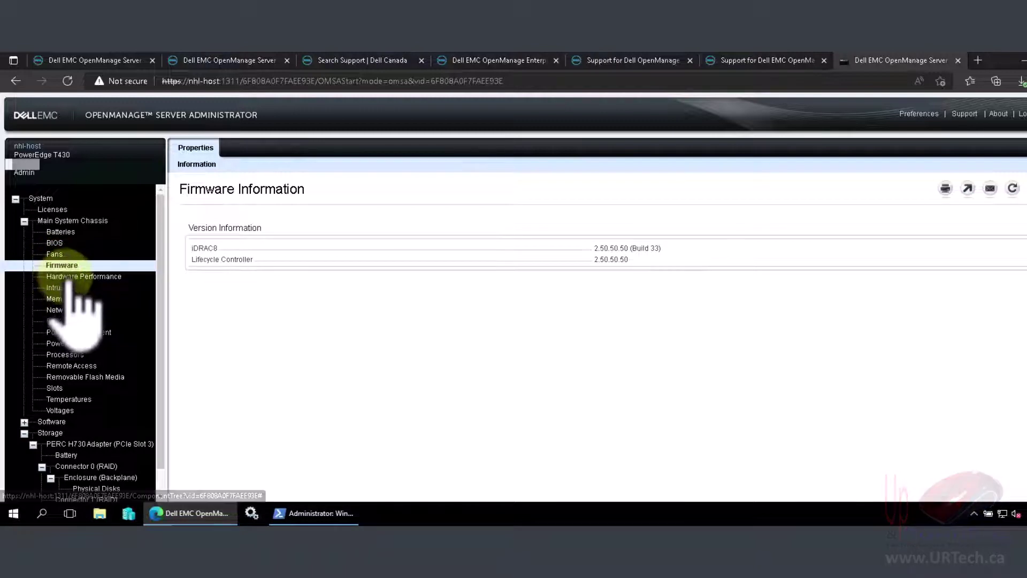
{"action": "left_click", "coordinate": [64, 276]}
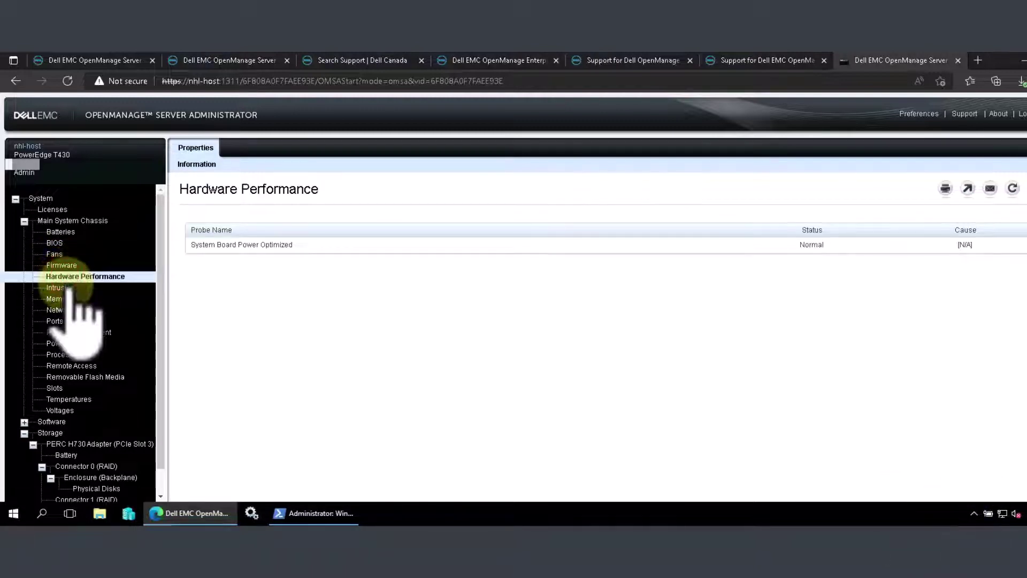
{"action": "left_click", "coordinate": [63, 288]}
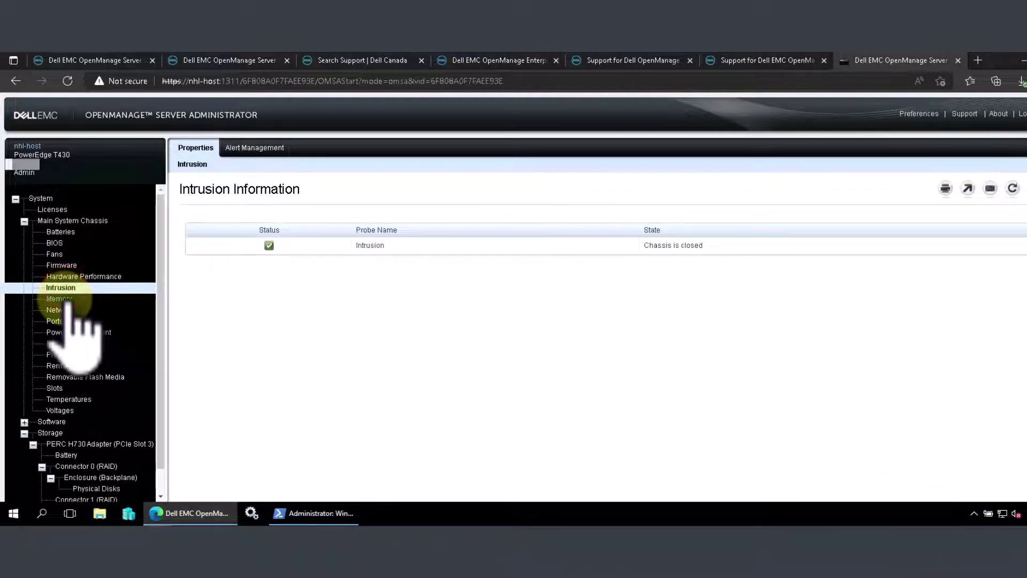
View Memory, Network, Ports, Power Management, Power Supplies (full redundancy, two 900 W) and Processors.
{"action": "left_click", "coordinate": [65, 299]}
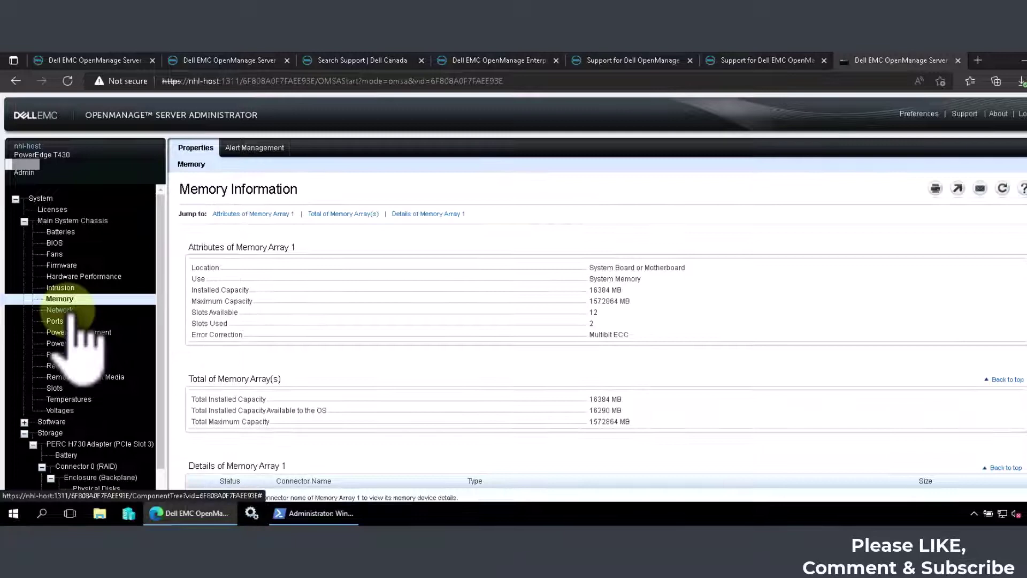
{"action": "left_click", "coordinate": [70, 310]}
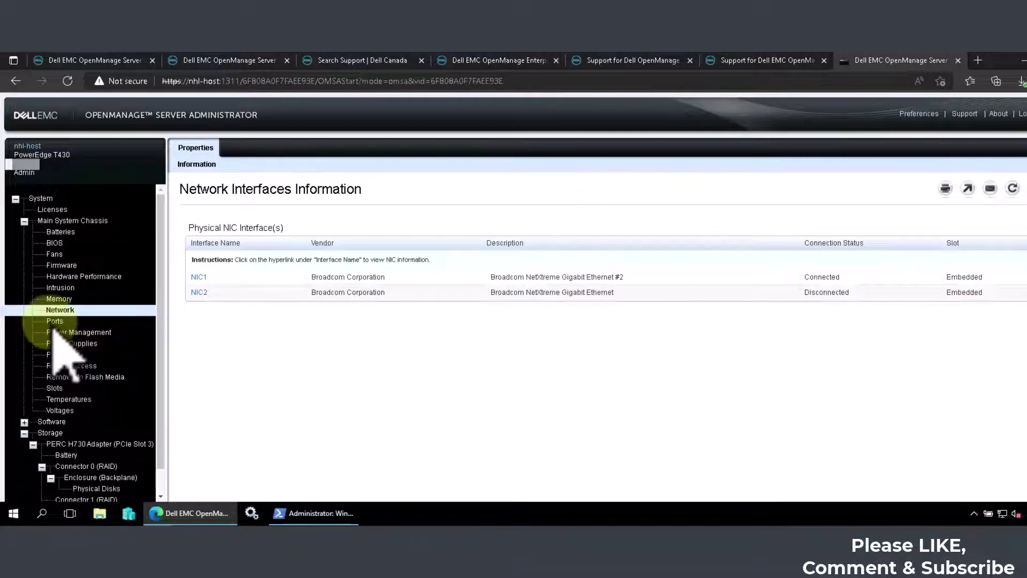
{"action": "left_click", "coordinate": [54, 320]}
{"action": "left_click", "coordinate": [79, 332]}
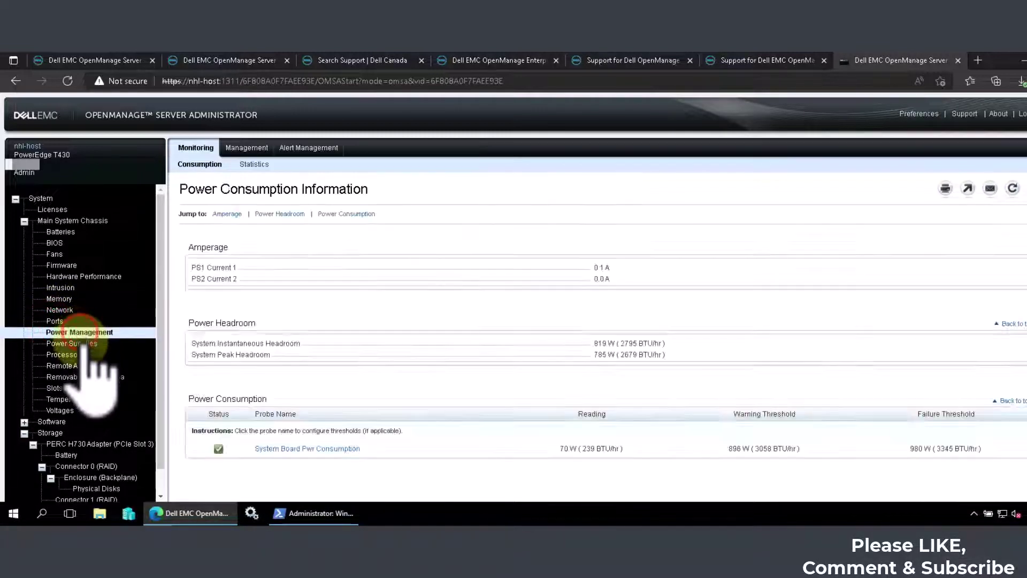
{"action": "left_click", "coordinate": [81, 344]}
{"action": "left_click", "coordinate": [80, 354]}
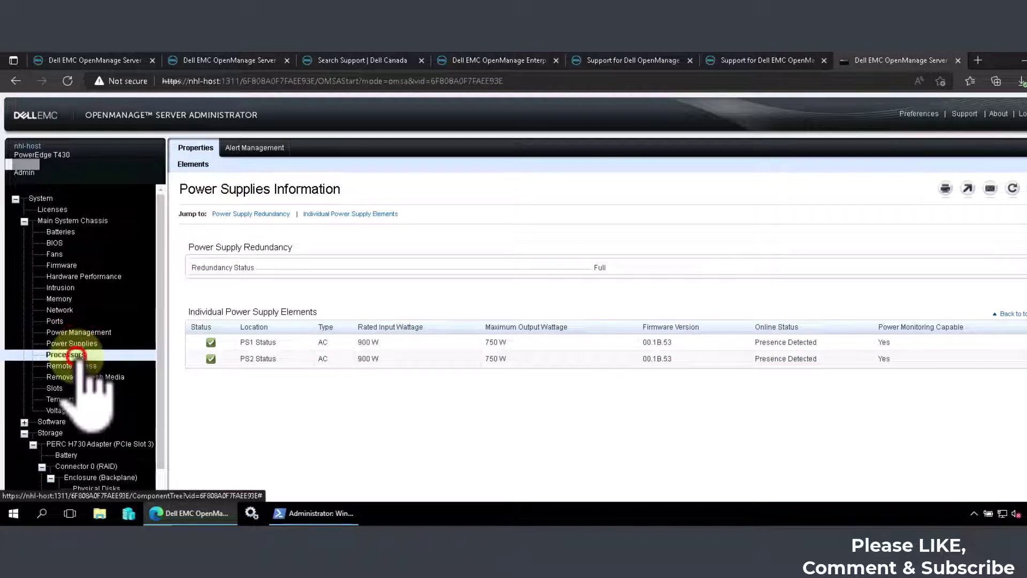
View Remote Access, Slots, Temperatures and Voltages, then the Software summary showing OpenManage 10.3.0.0.
{"action": "left_click", "coordinate": [73, 365]}
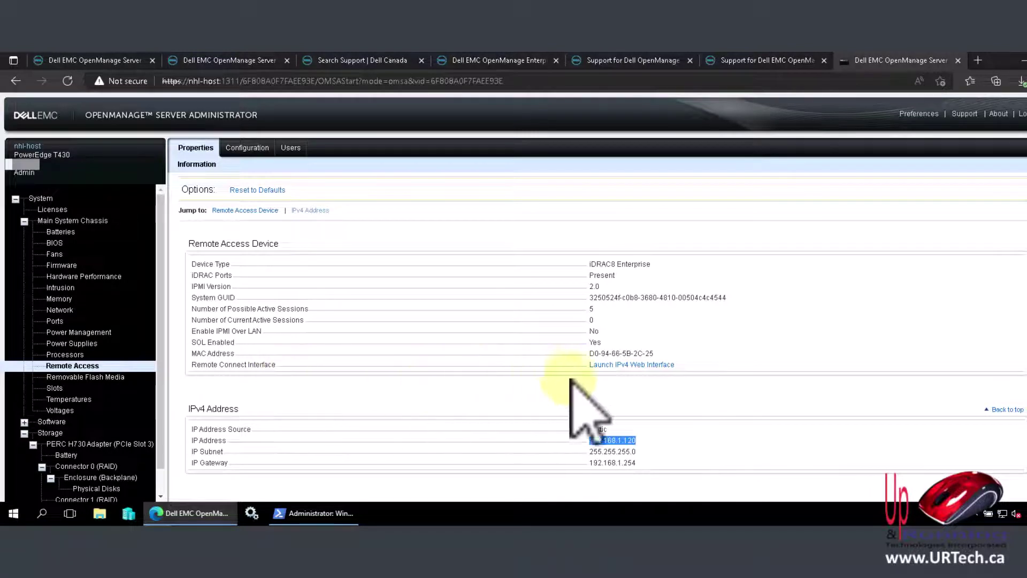
{"action": "left_click", "coordinate": [55, 388]}
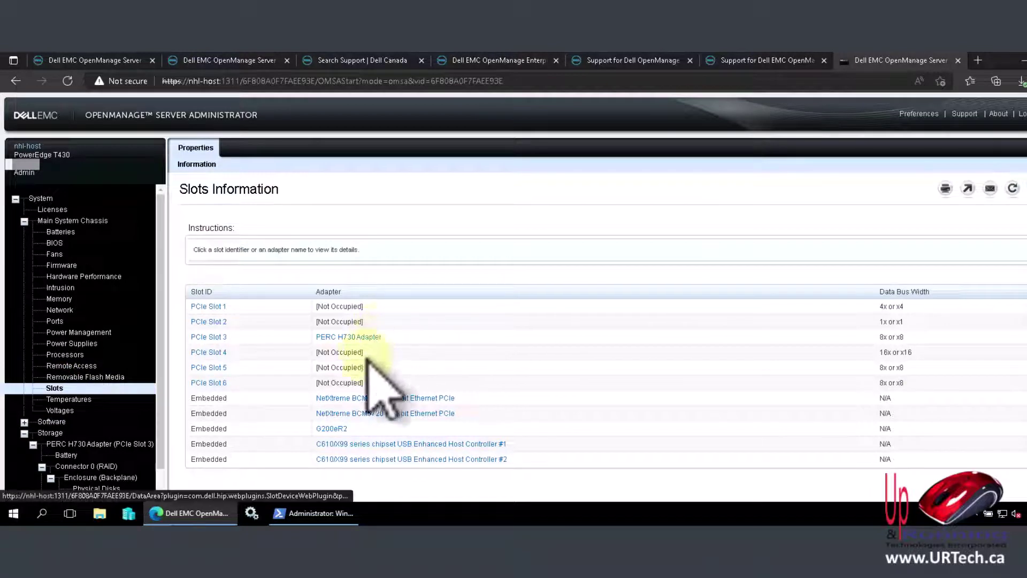
{"action": "left_click", "coordinate": [80, 400]}
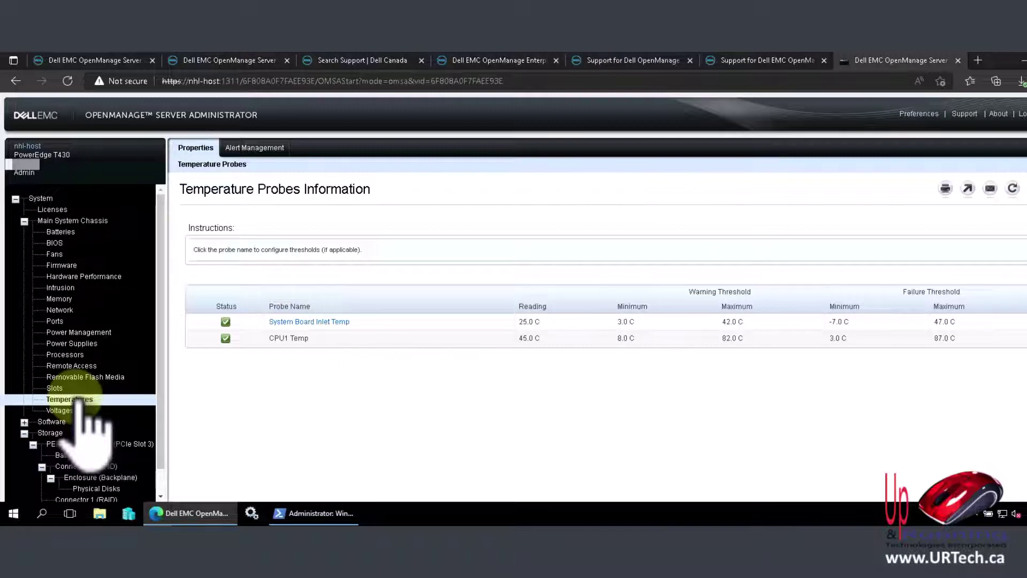
{"action": "left_click", "coordinate": [61, 410]}
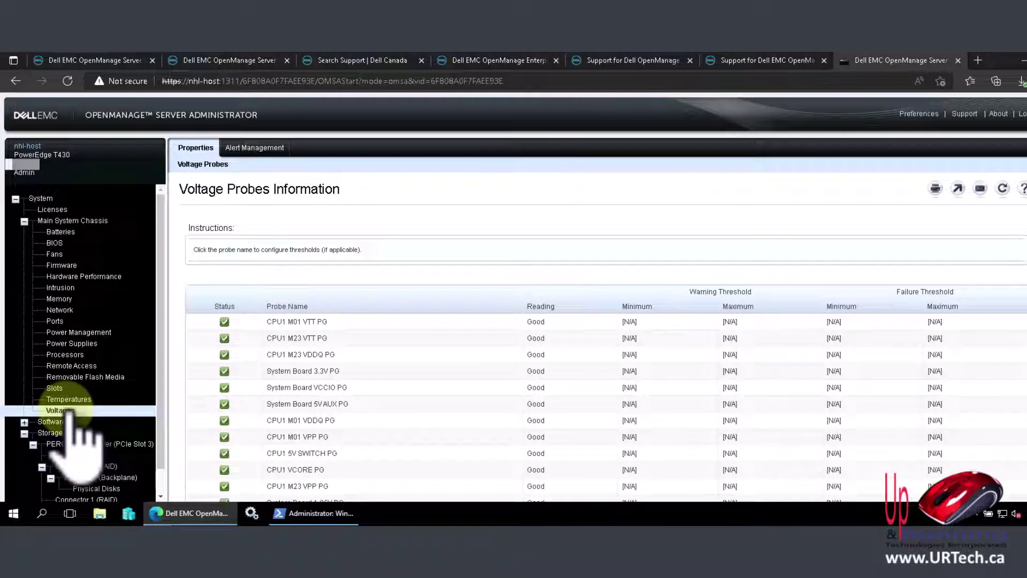
{"action": "left_click", "coordinate": [56, 421]}
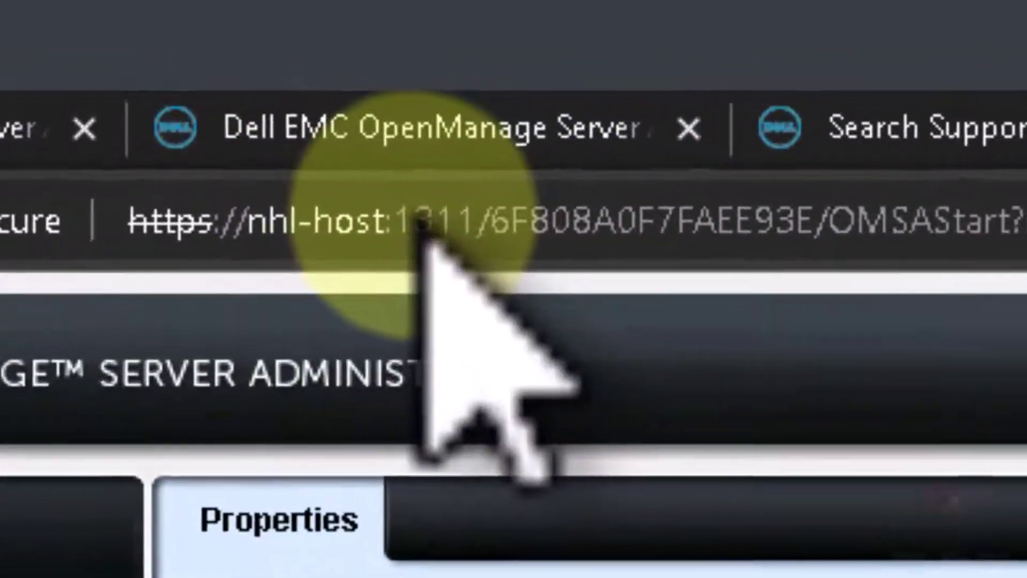
{"action": "left_click", "coordinate": [226, 80]}
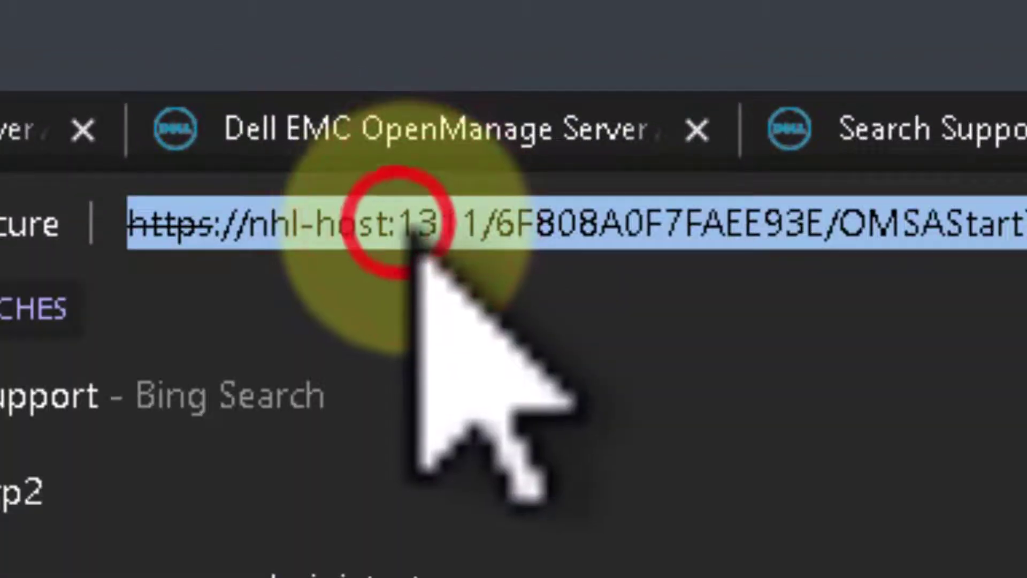
{"action": "left_click", "coordinate": [396, 223]}
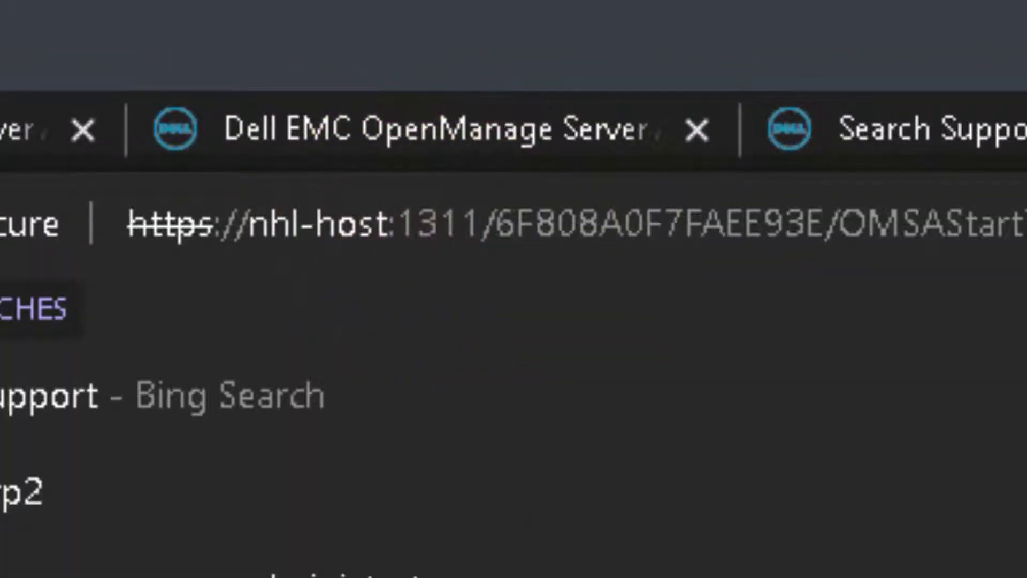
{"action": "key", "text": "Escape"}
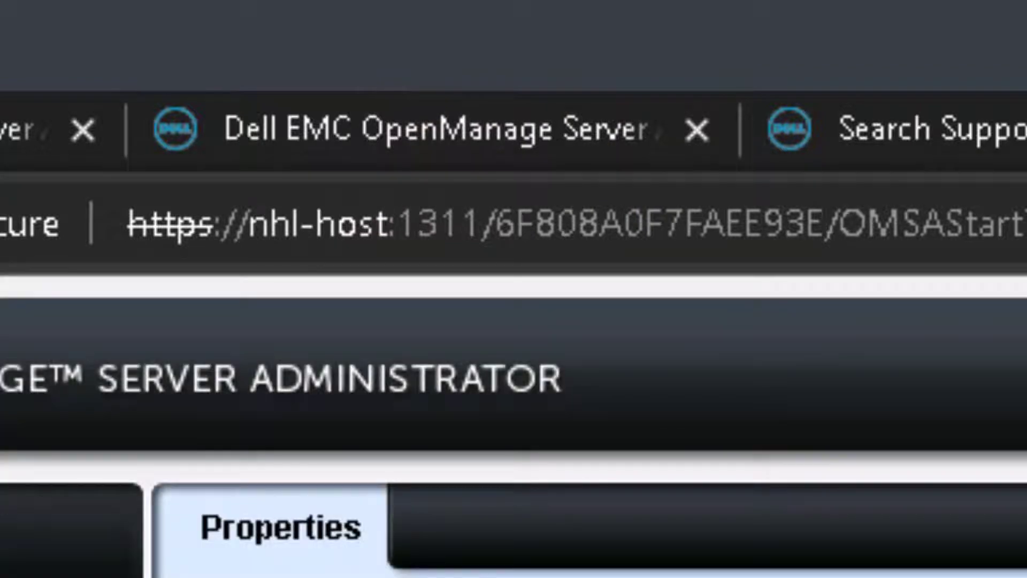